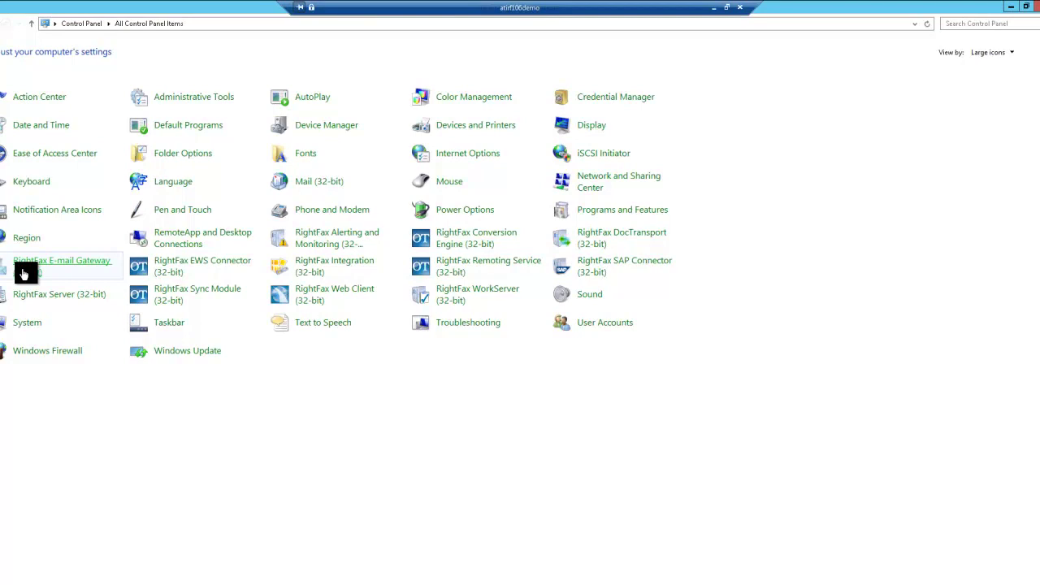
# Add an SMTP/POP3 gateway so Gateway 3 – SMTP appears in the RightFax gateway list.
pyautogui.click(23, 274)
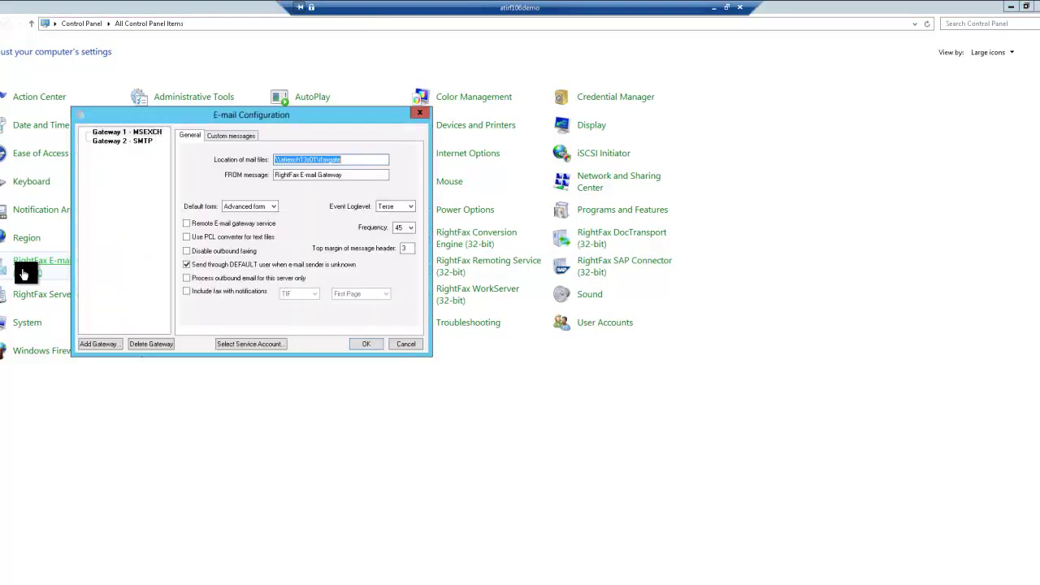
pyautogui.click(94, 346)
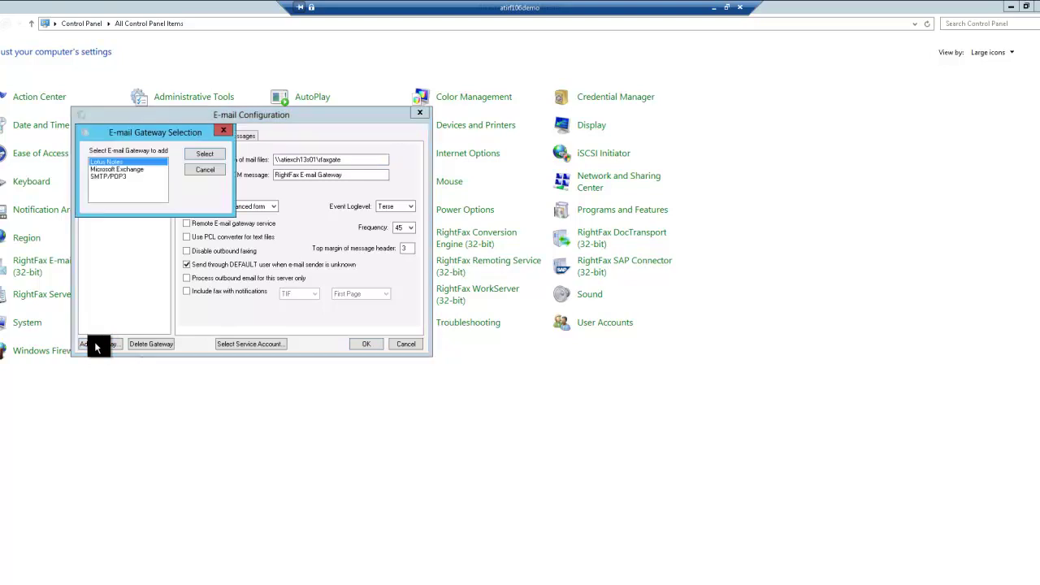
pyautogui.click(104, 176)
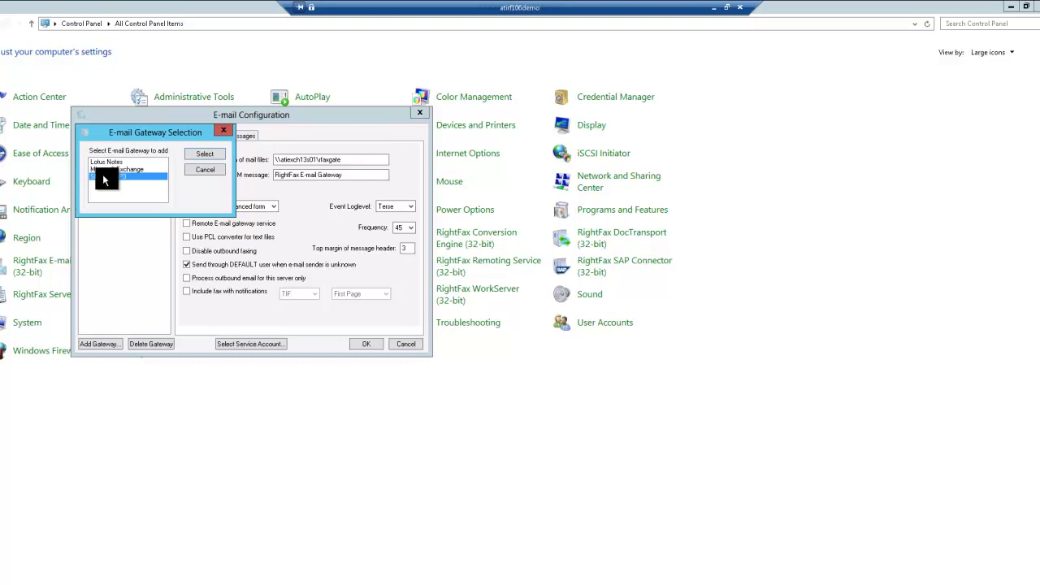
pyautogui.click(201, 156)
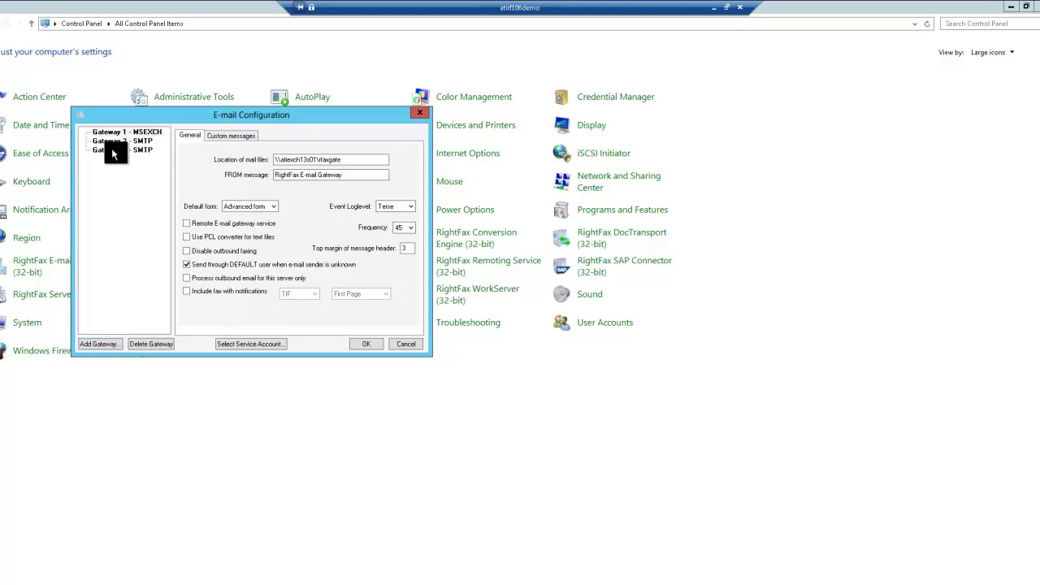
# Select Gateway 3 – SMTP and confirm e-mail delivery direction stays on Both.
pyautogui.click(113, 150)
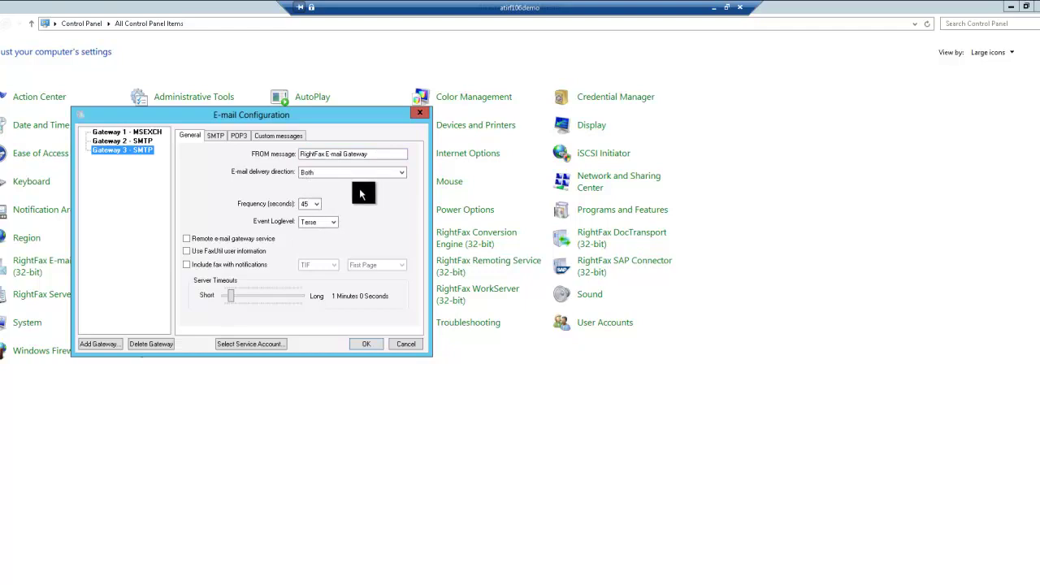
pyautogui.click(401, 173)
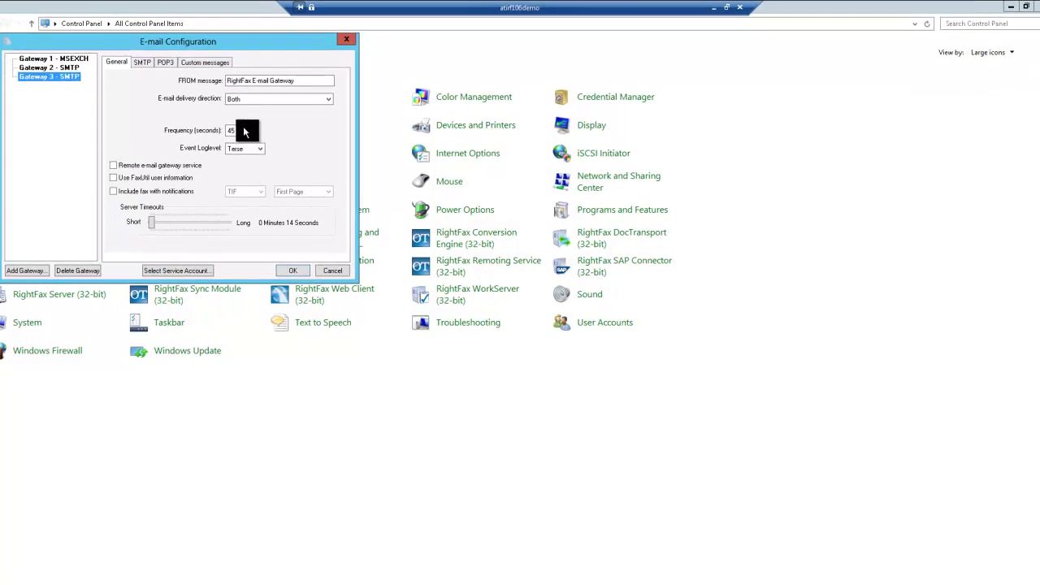
# Keep Gateway 3's polling frequency at 45 seconds and event log level at Terse.
pyautogui.click(243, 129)
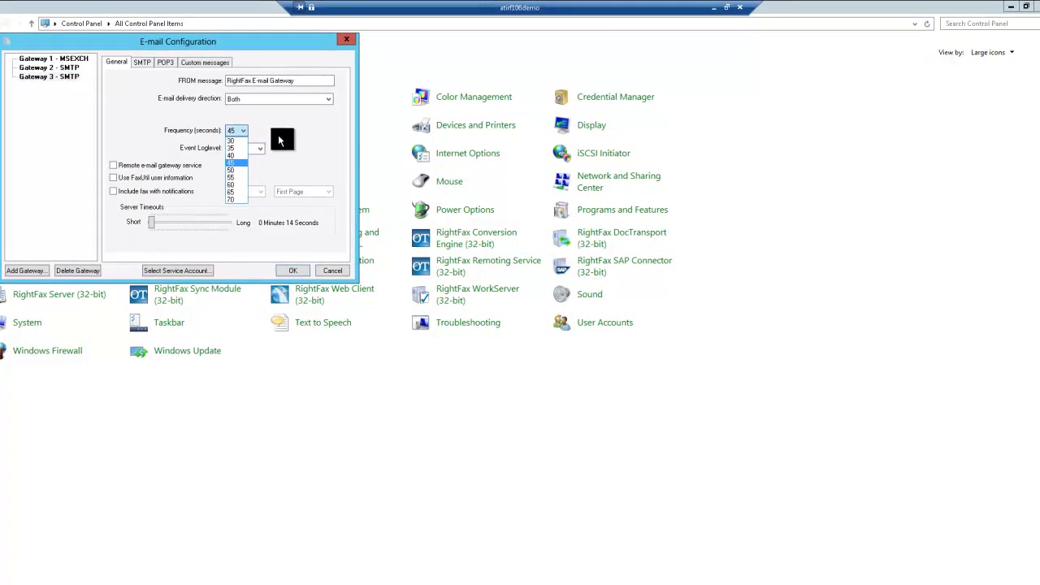
pyautogui.click(279, 141)
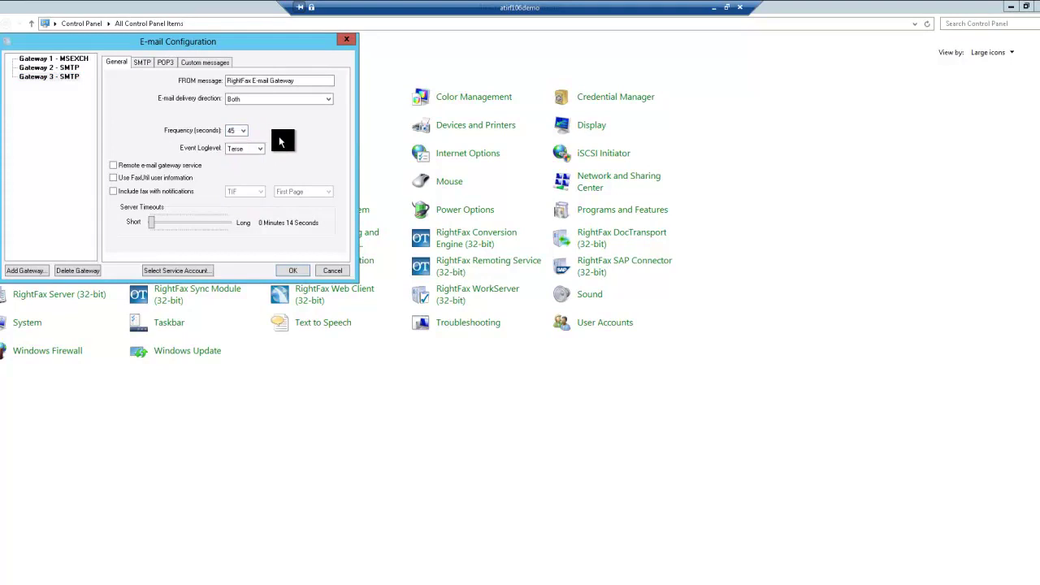
pyautogui.click(261, 148)
pyautogui.click(261, 153)
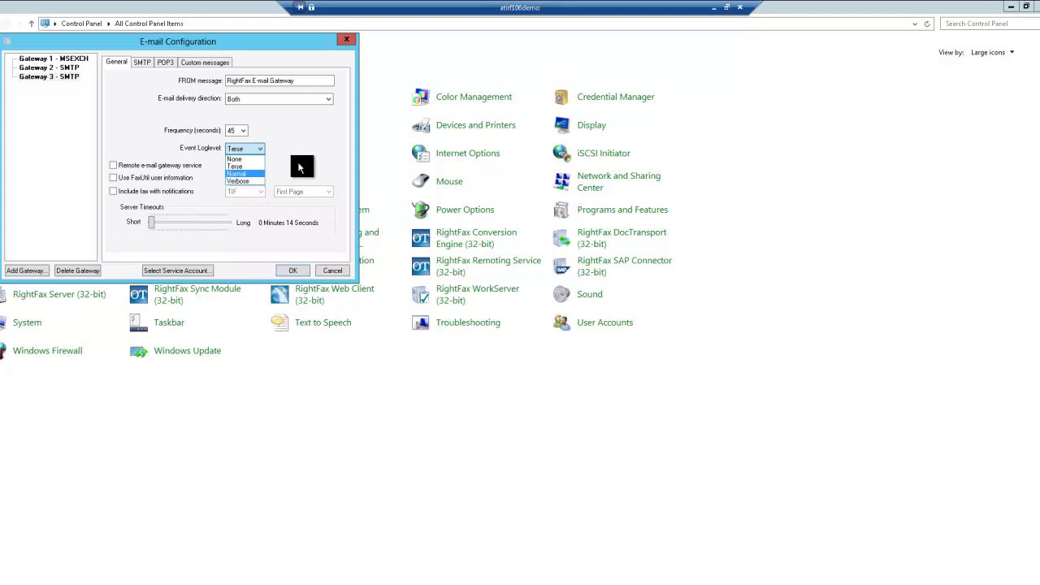
pyautogui.click(299, 168)
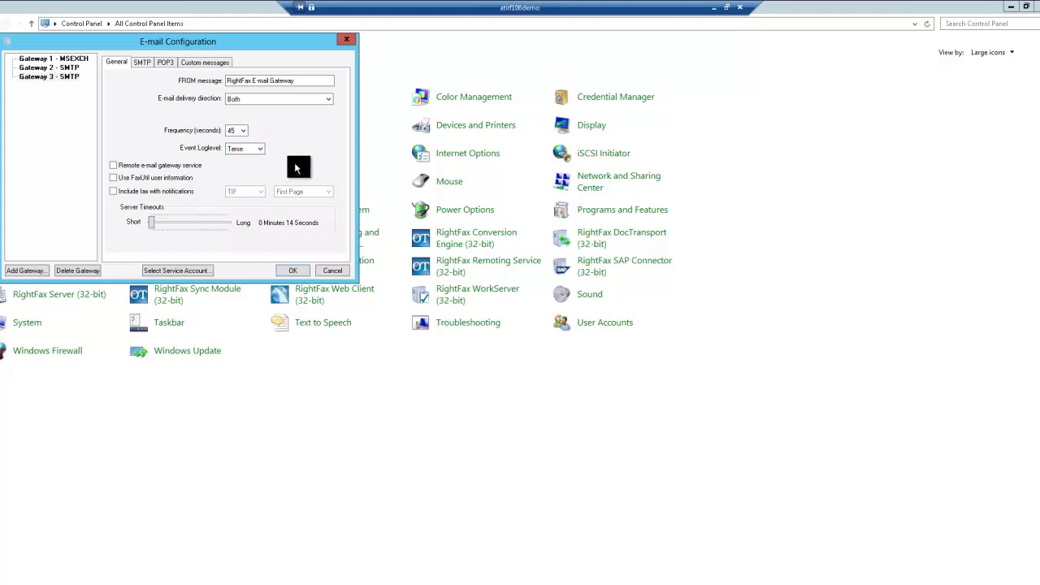
# Include the fax as TIF, first page, with notifications and set server timeout to 27 seconds.
pyautogui.click(113, 192)
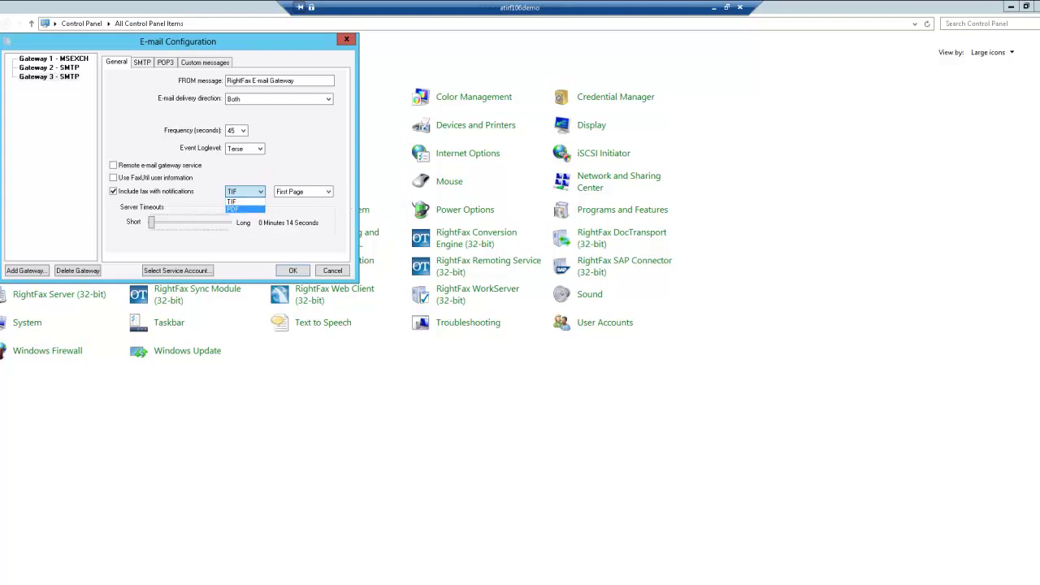
pyautogui.click(327, 214)
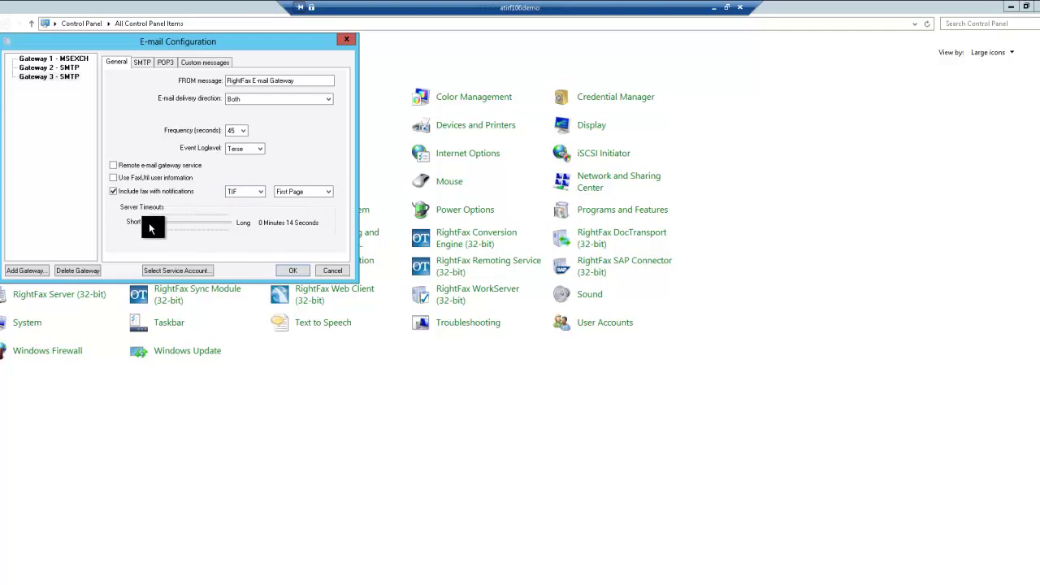
pyautogui.moveTo(147, 223); pyautogui.dragTo(165, 225)
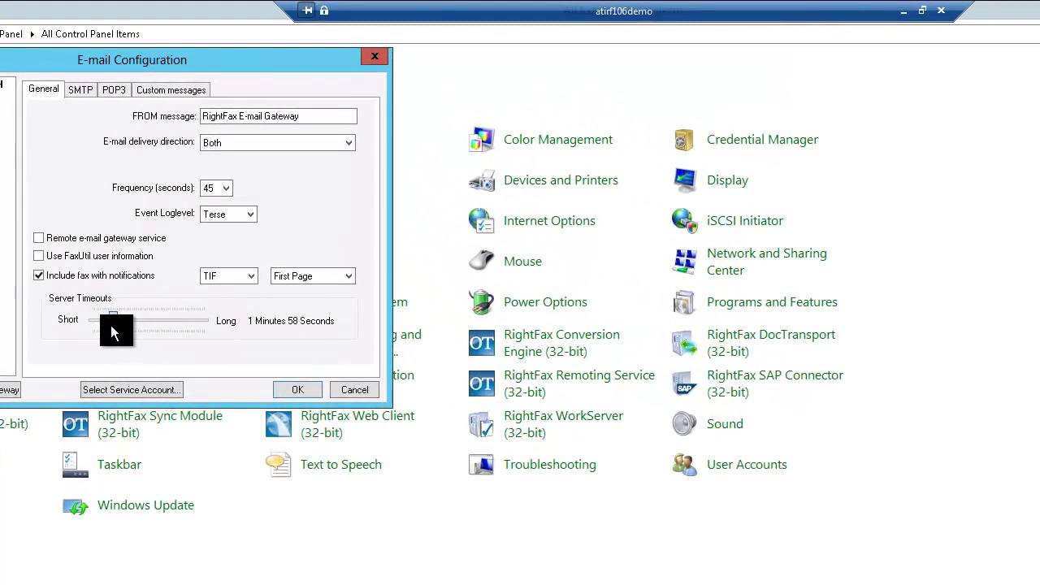
pyautogui.moveTo(112, 328)
pyautogui.mouseDown()
pyautogui.moveTo(125, 326)
pyautogui.moveTo(92, 327)
pyautogui.mouseUp()
# Review Gateway 3's SMTP settings, keeping port 25 and encryption None.
pyautogui.click(84, 91)
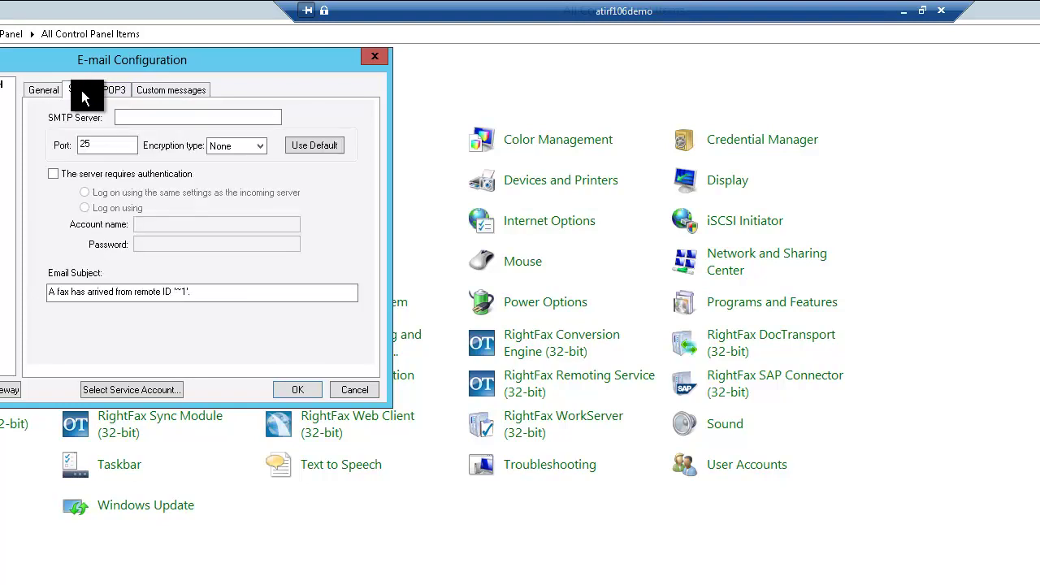
pyautogui.click(150, 117)
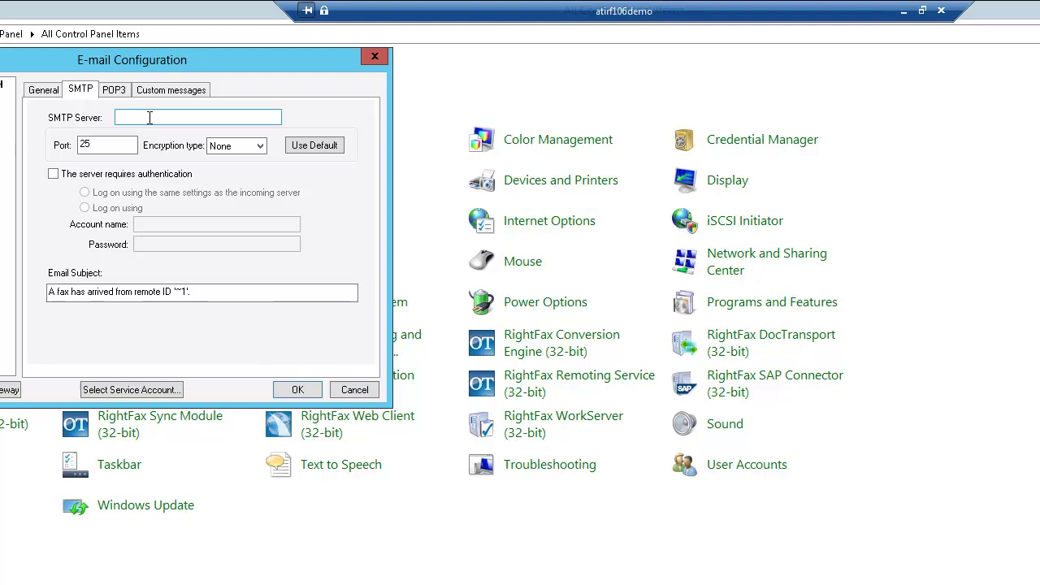
pyautogui.click(115, 143)
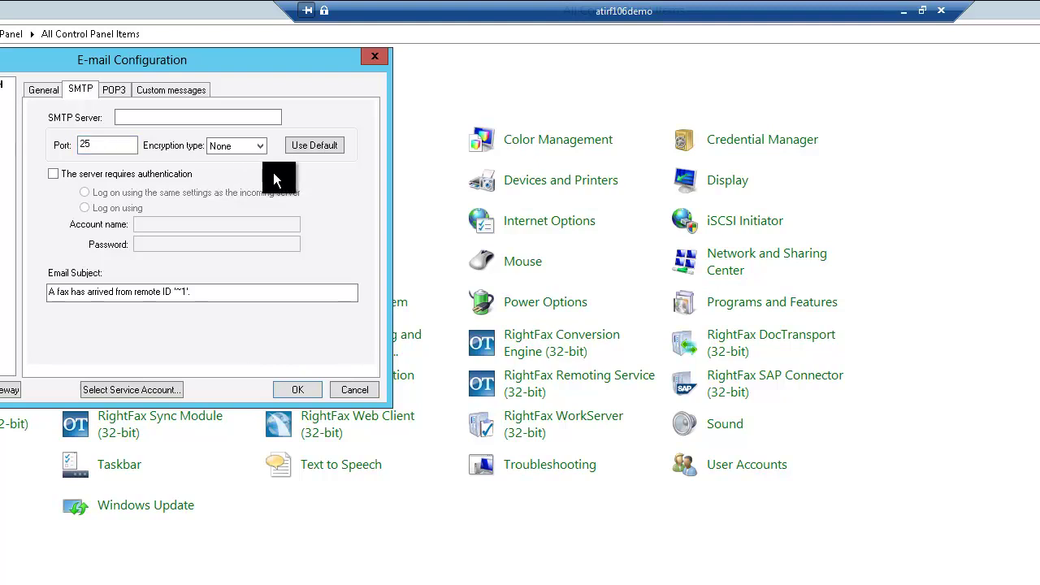
pyautogui.click(260, 147)
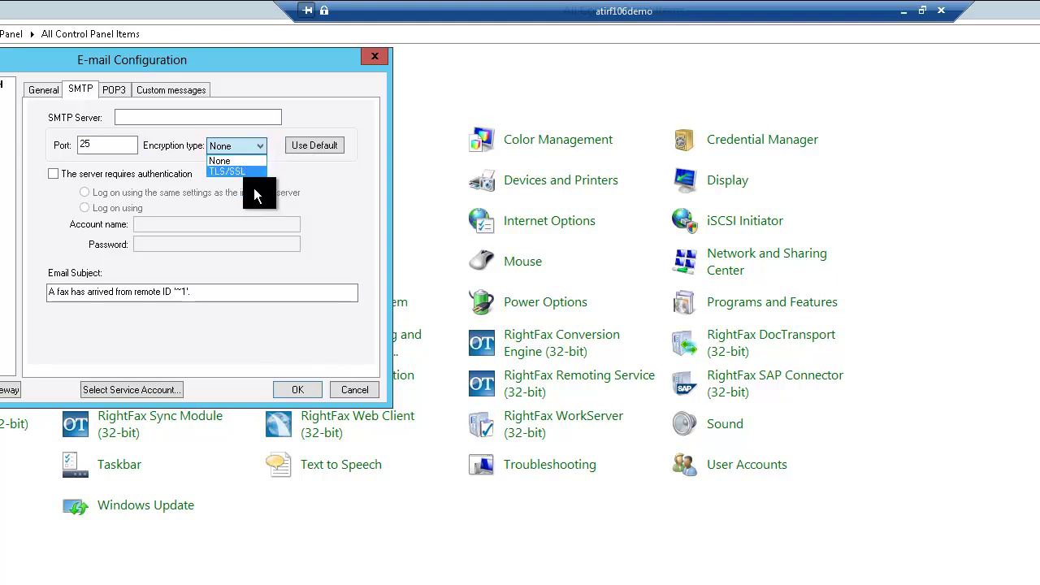
pyautogui.click(182, 192)
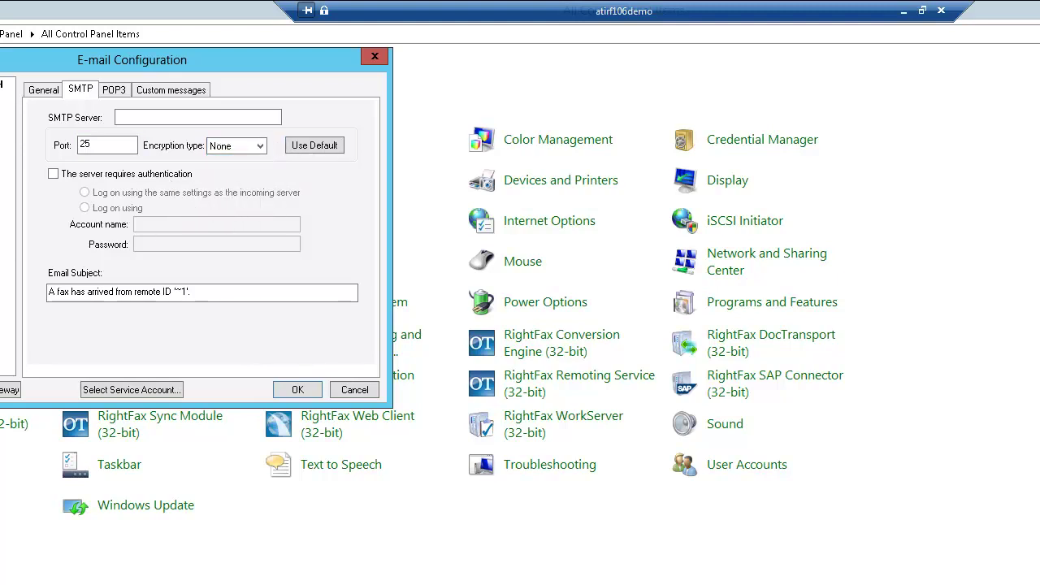
# Try server authentication with a separate logon account, then turn authentication back off.
pyautogui.click(57, 180)
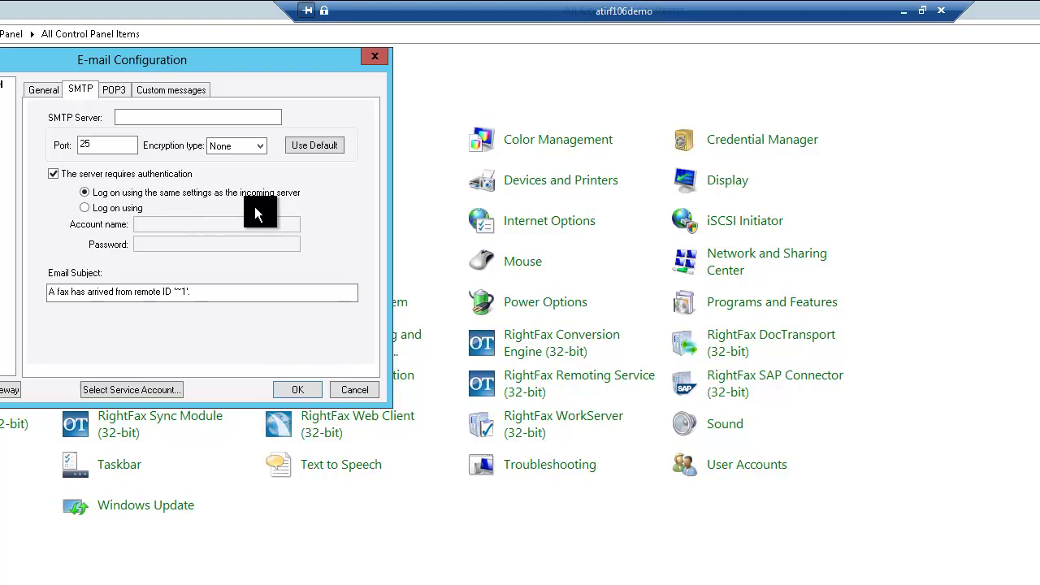
pyautogui.click(83, 208)
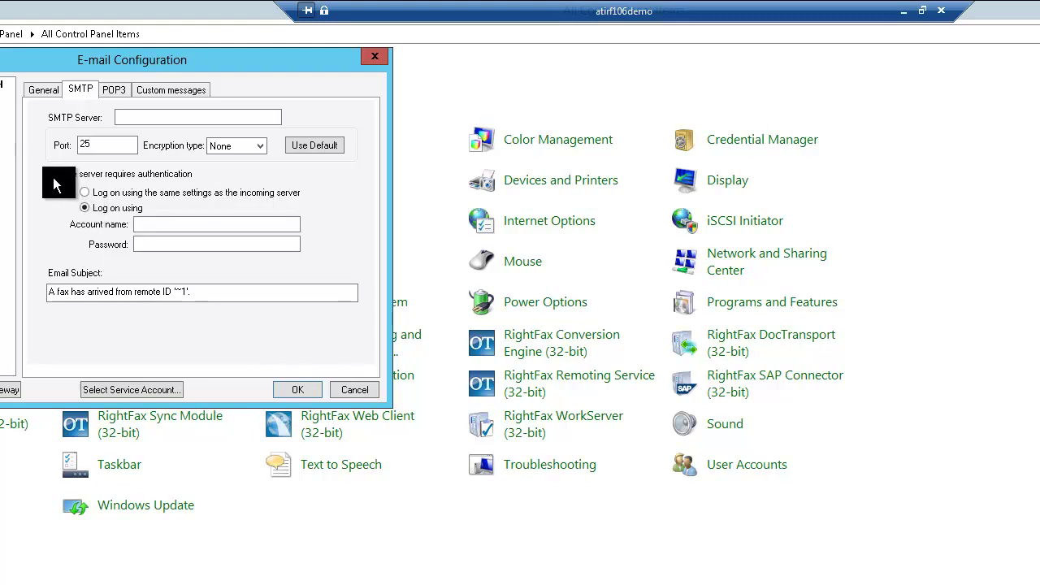
pyautogui.click(53, 175)
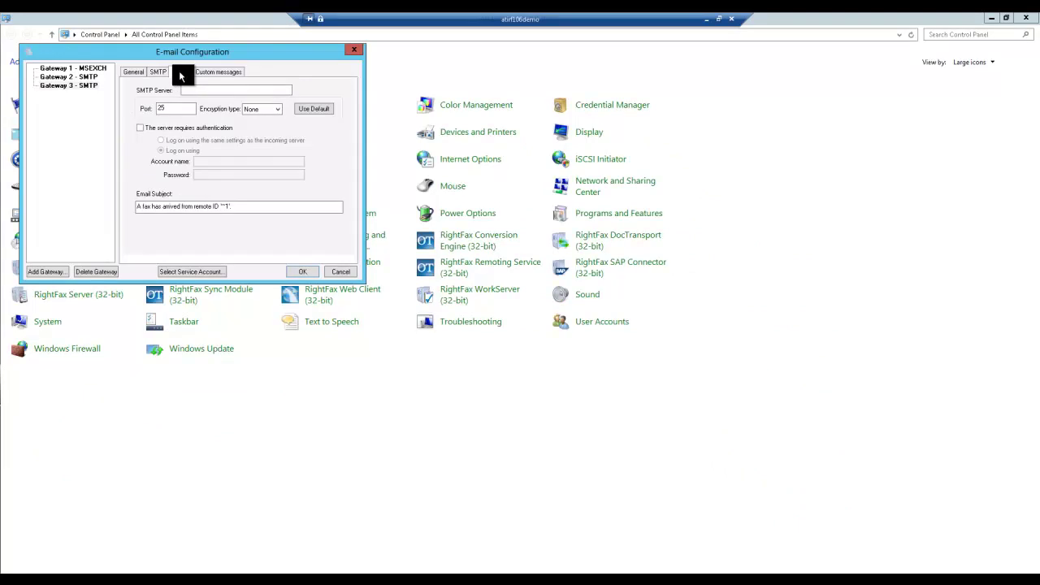
# Keep Gateway 3's POP3 mailbox on port 110 with encryption None.
pyautogui.click(181, 72)
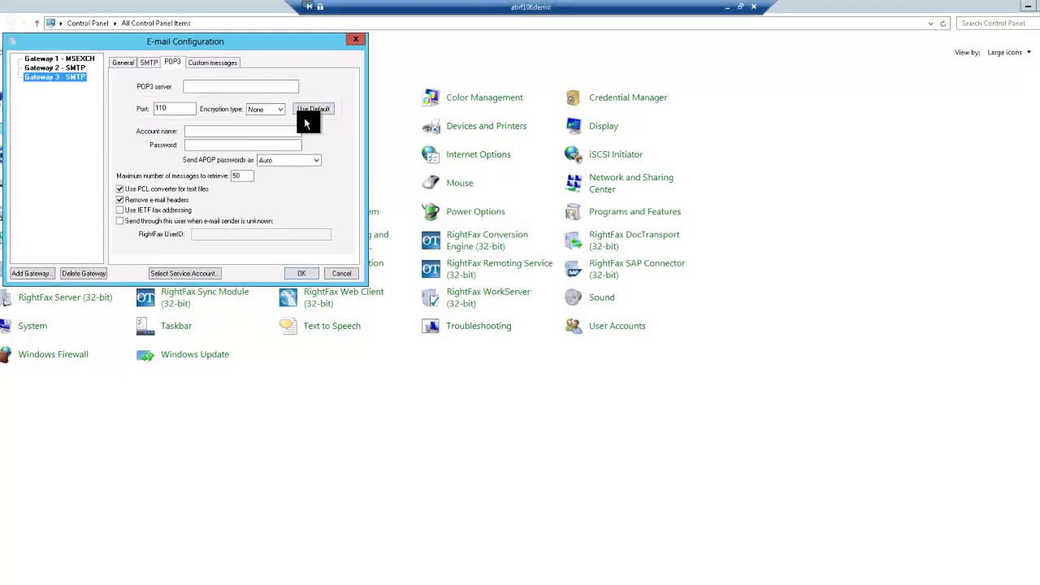
pyautogui.click(267, 62)
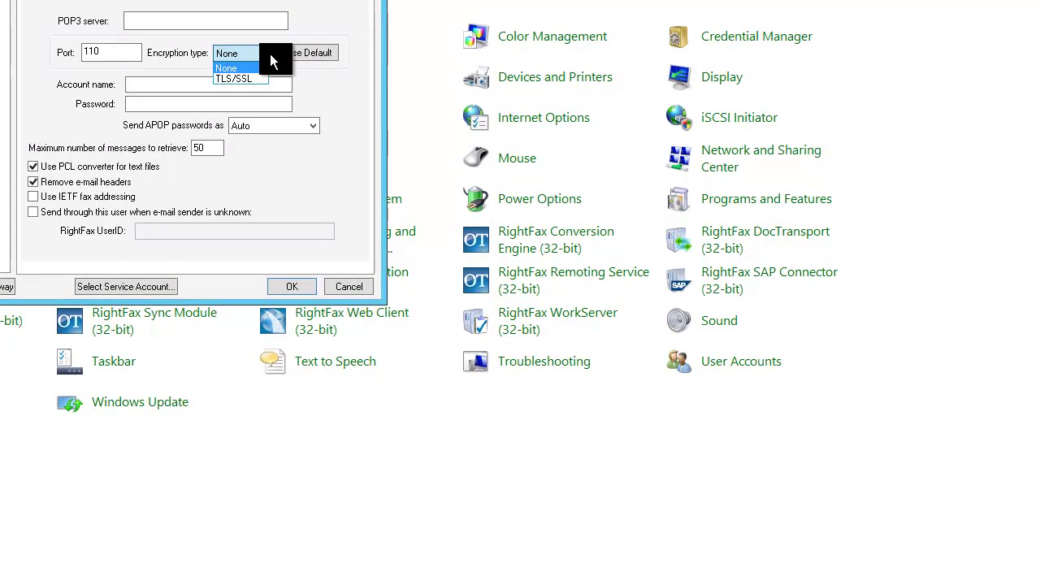
pyautogui.click(52, 97)
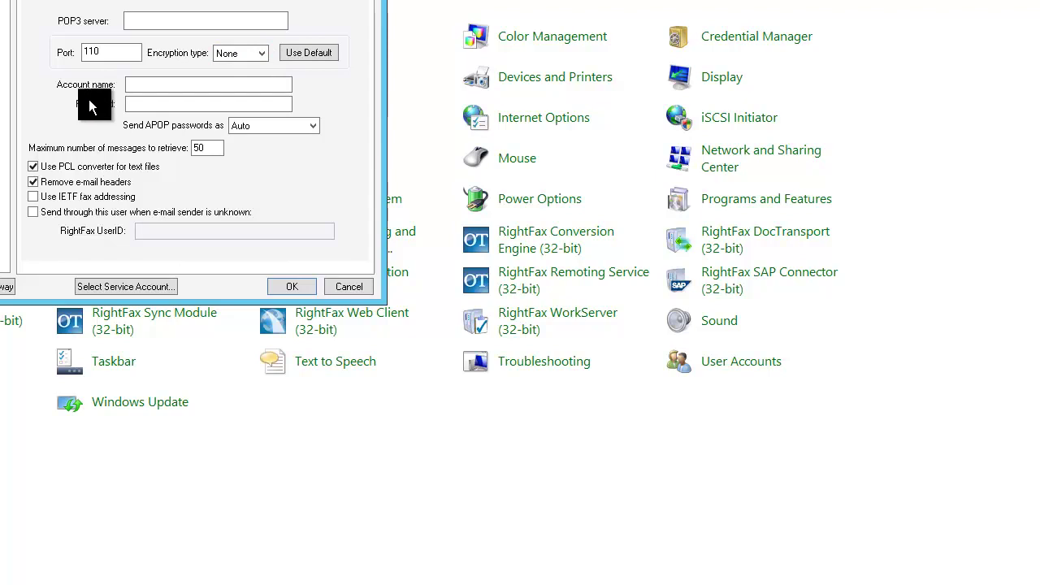
# Enable sending through a RightFax user when the e-mail sender is unknown.
pyautogui.click(142, 85)
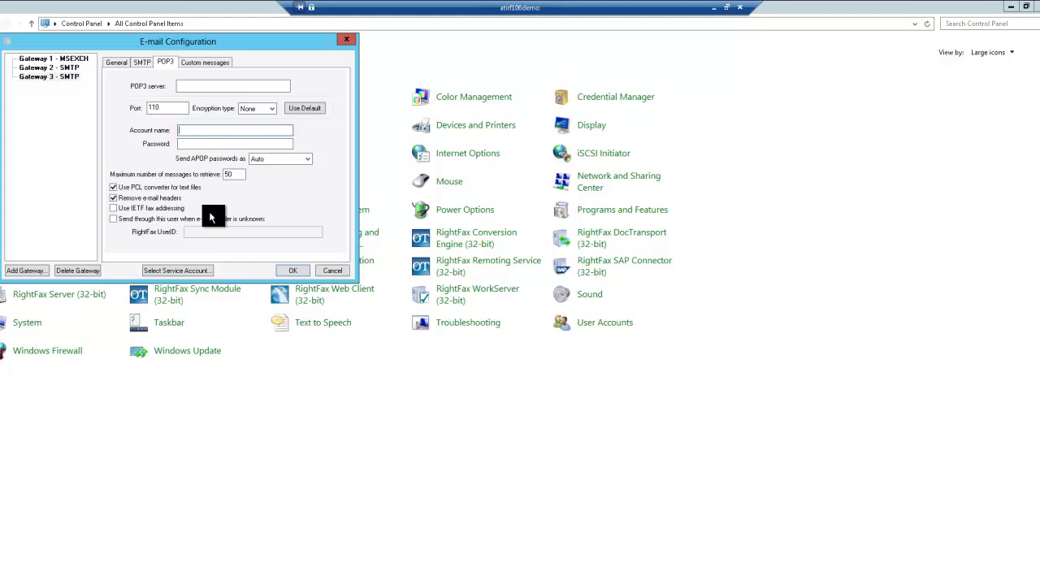
pyautogui.click(114, 219)
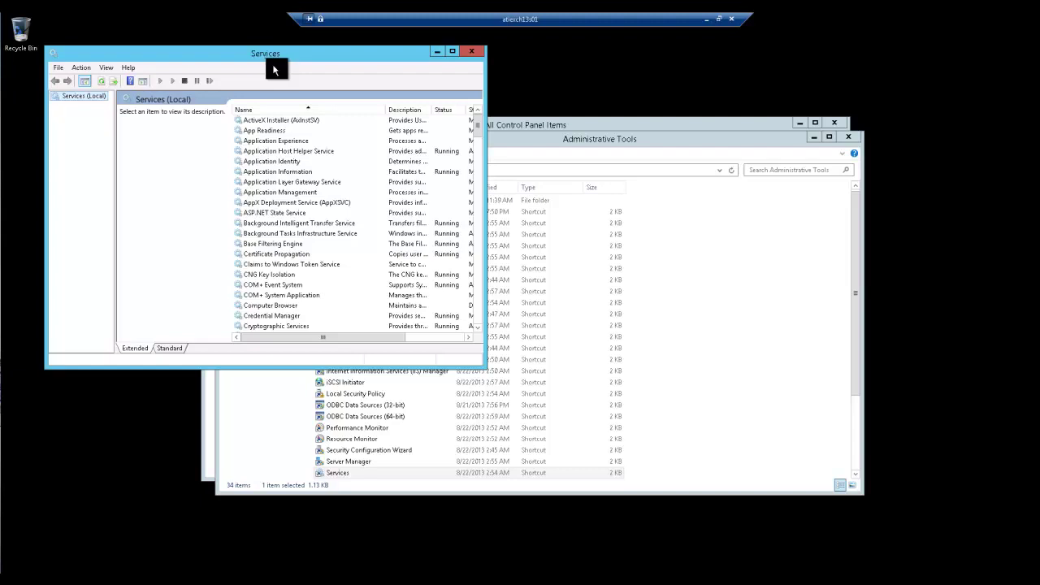
# Select the POP3 service in Services and scroll to view its Status and Startup Type.
pyautogui.moveTo(475, 121); pyautogui.dragTo(470, 165)
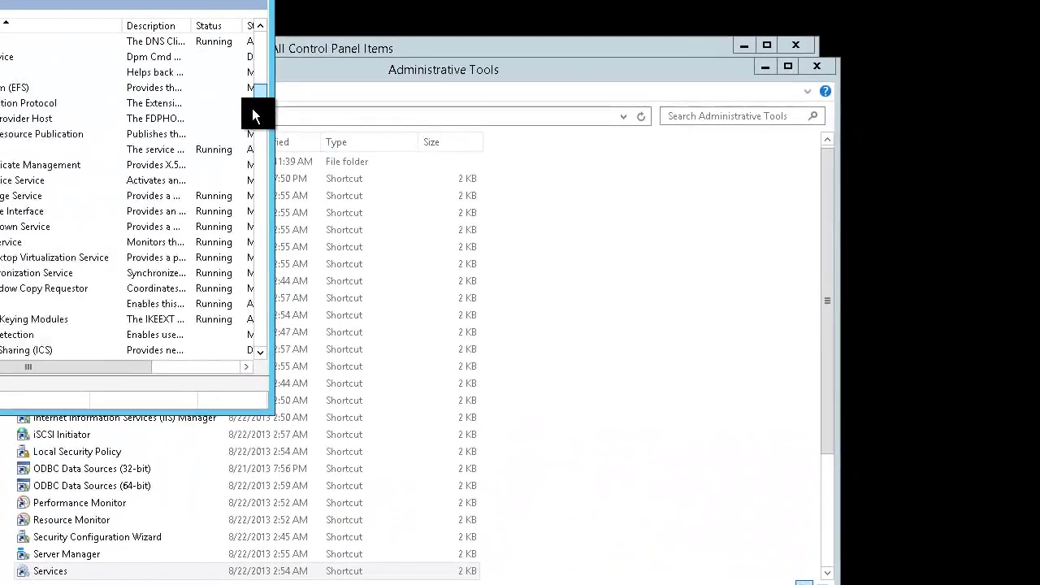
pyautogui.moveTo(252, 109); pyautogui.dragTo(244, 157)
pyautogui.click(4, 288)
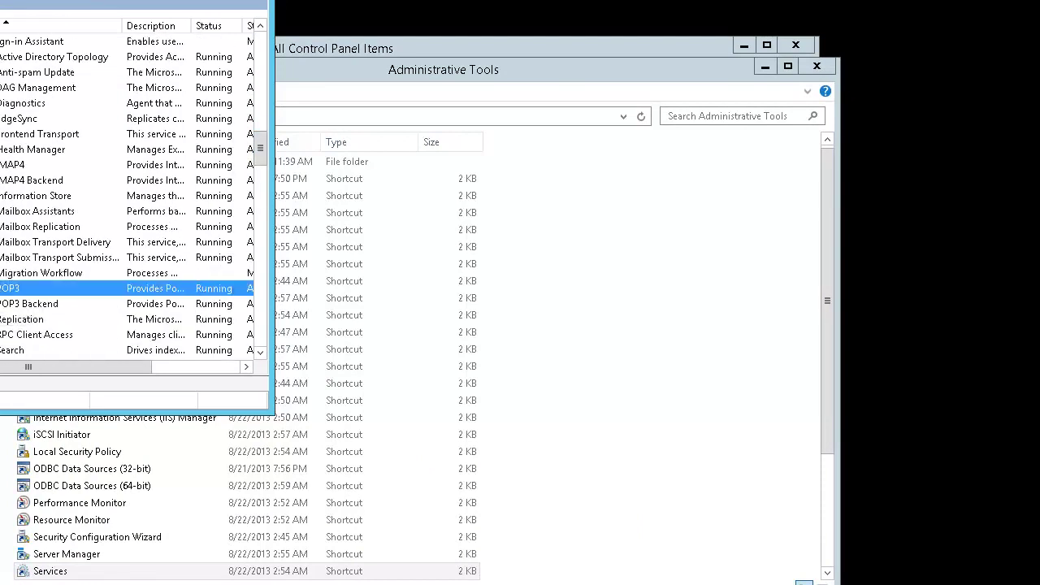
pyautogui.moveTo(52, 365); pyautogui.dragTo(137, 370)
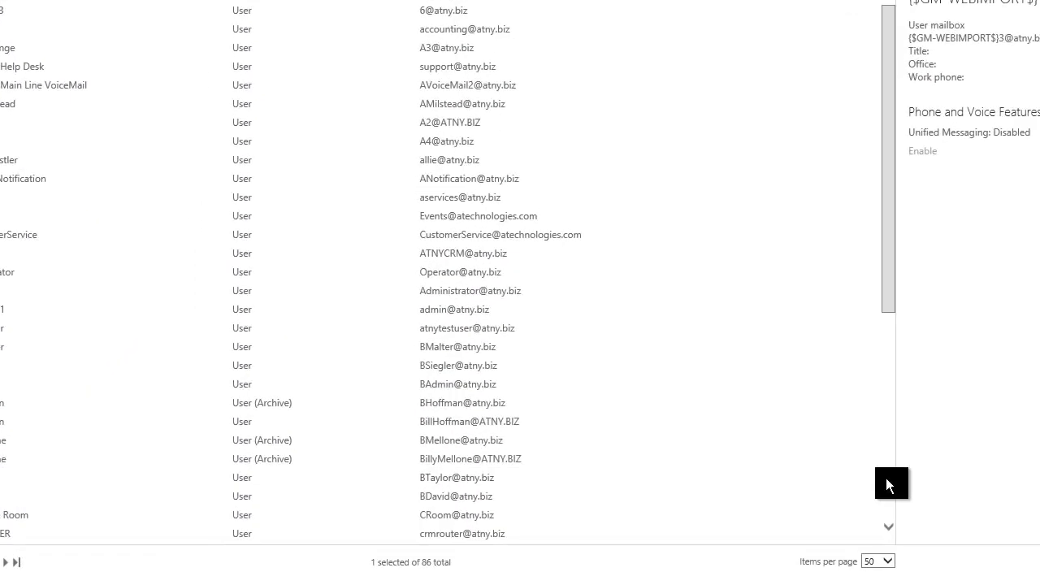
pyautogui.click(887, 485)
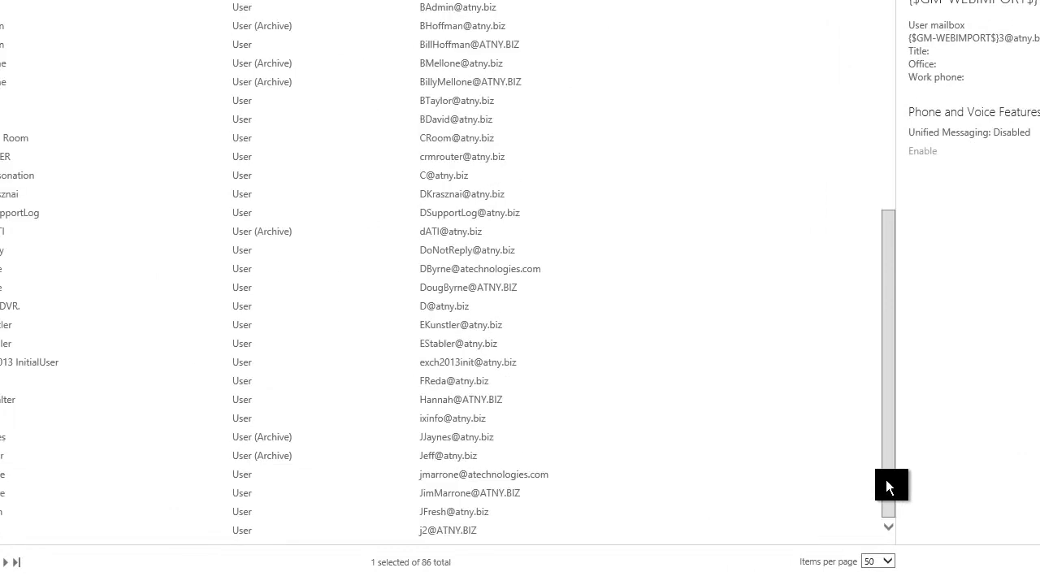
pyautogui.click(5, 564)
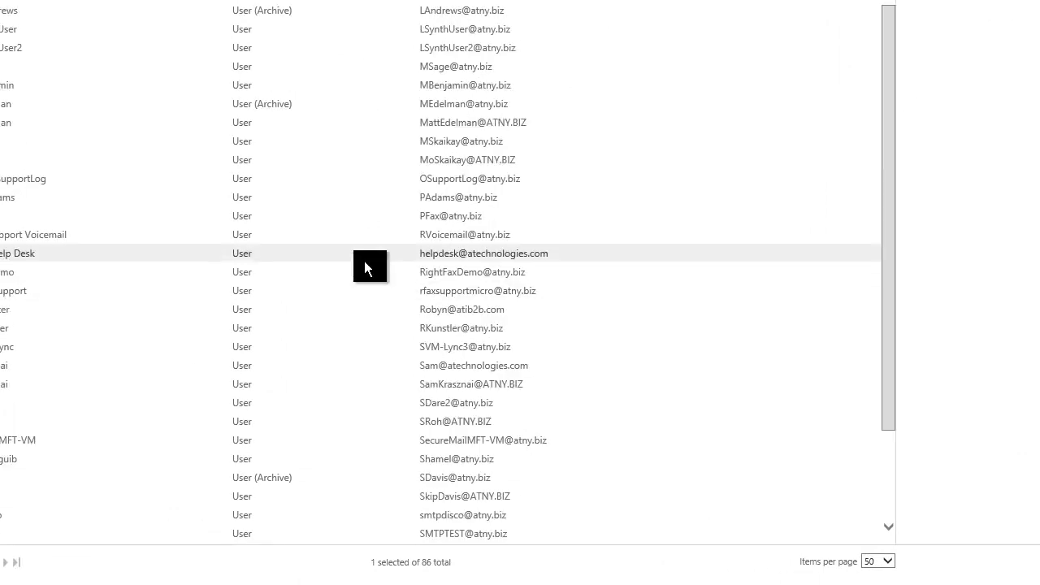
pyautogui.click(11, 216)
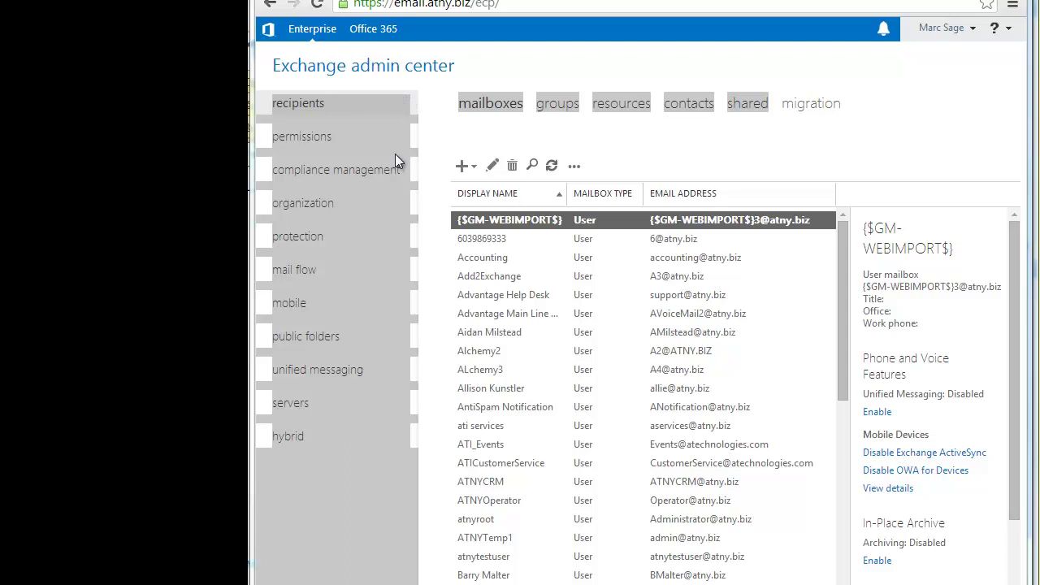
pyautogui.click(293, 274)
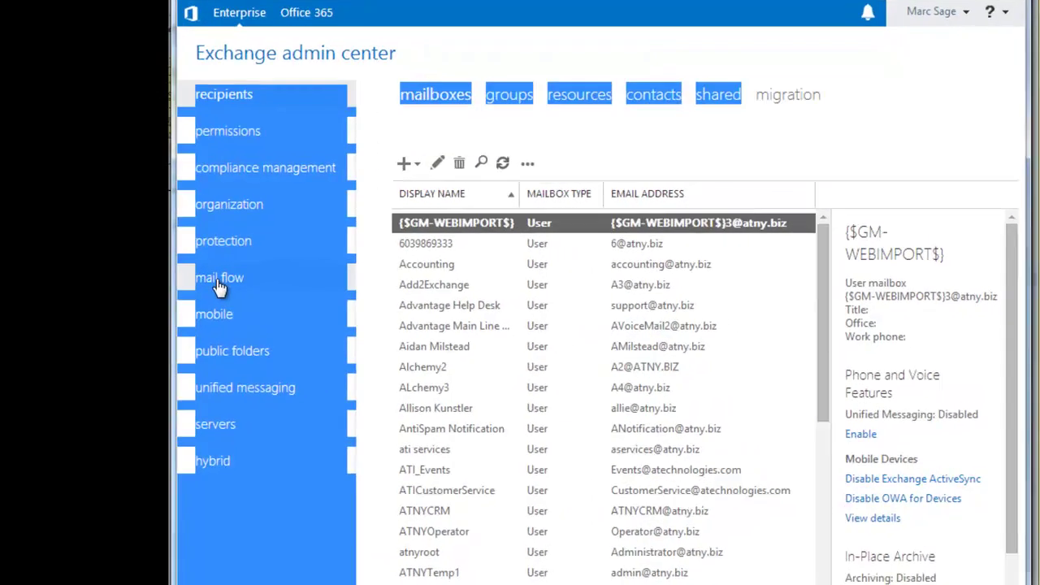
# Create a blank mail flow rule named 'RightFax SMTP Rule' and view its condition choices.
pyautogui.click(219, 280)
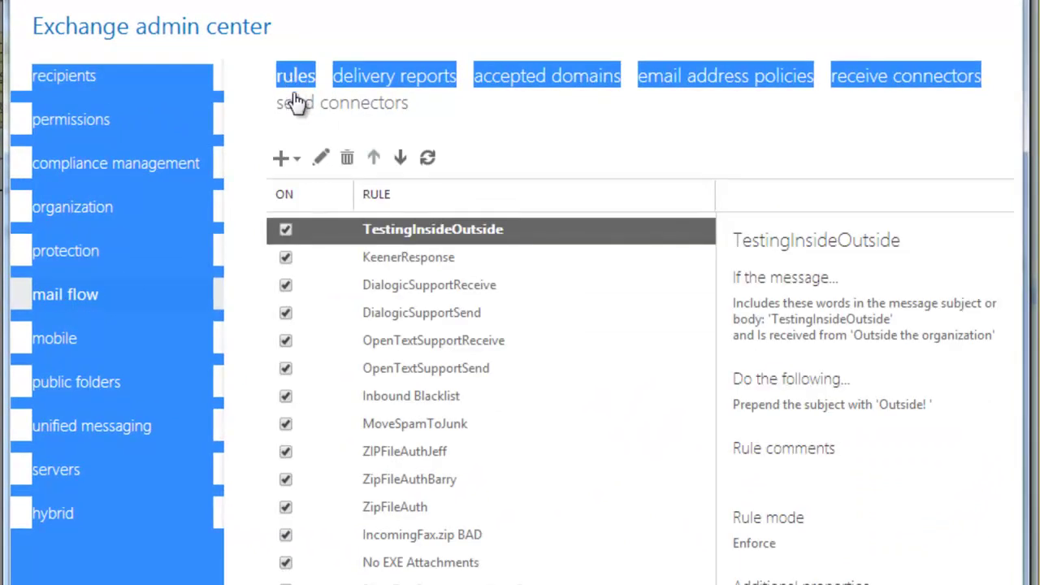
pyautogui.click(282, 160)
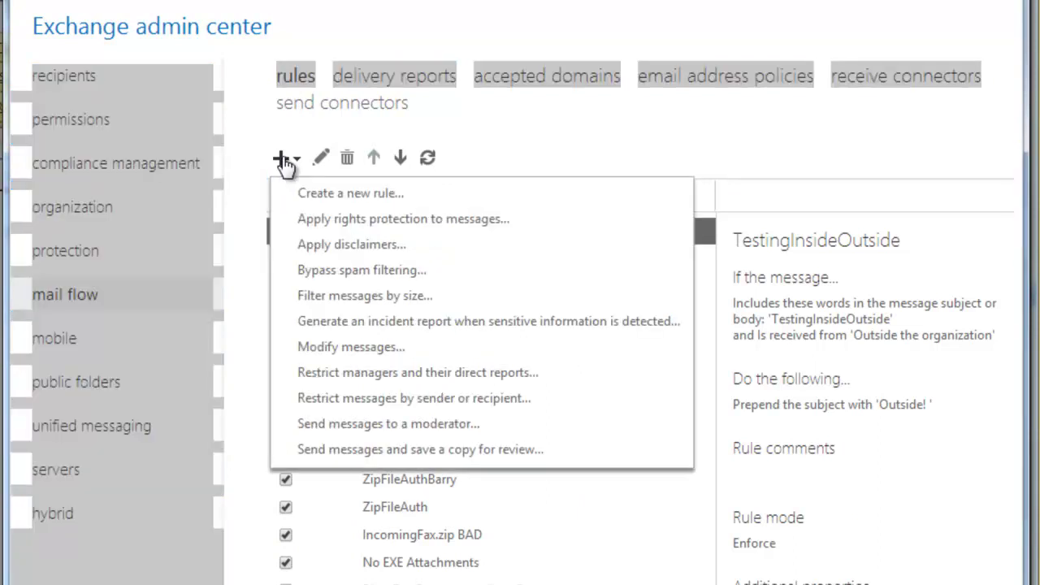
pyautogui.click(340, 195)
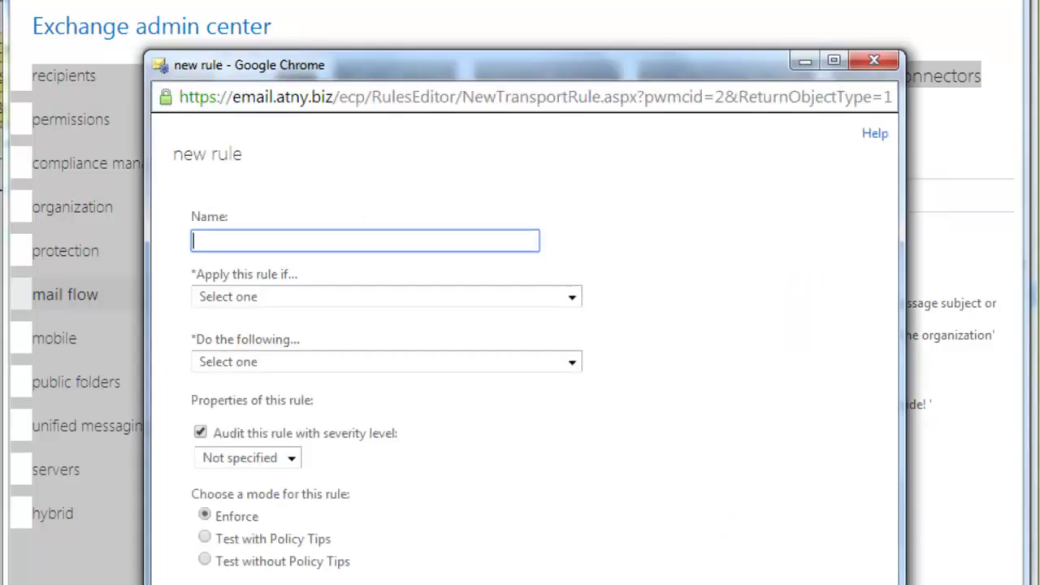
pyautogui.click(274, 242)
pyautogui.write('RightFax SMTP Rule')
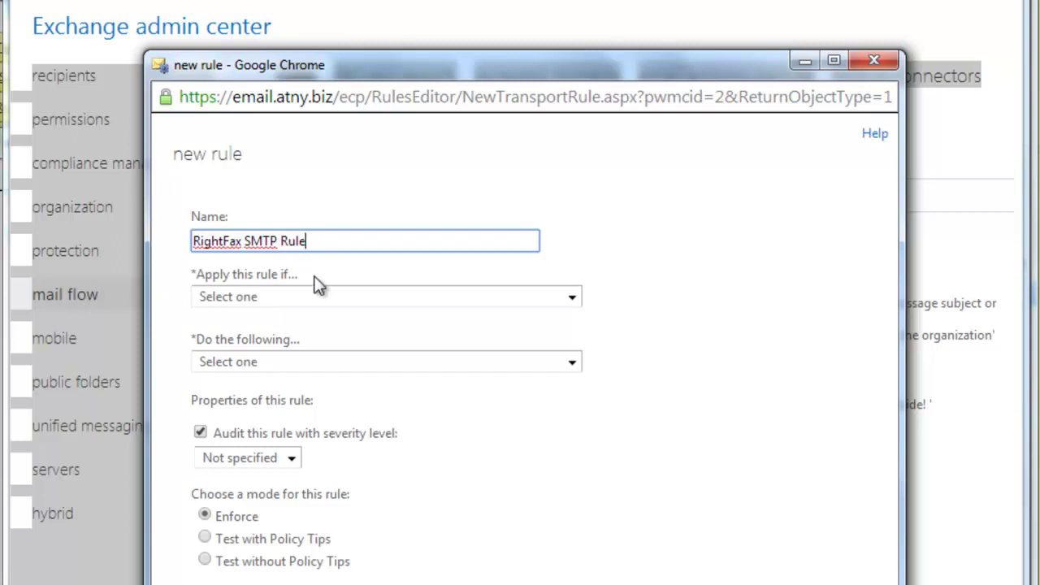
pyautogui.click(573, 298)
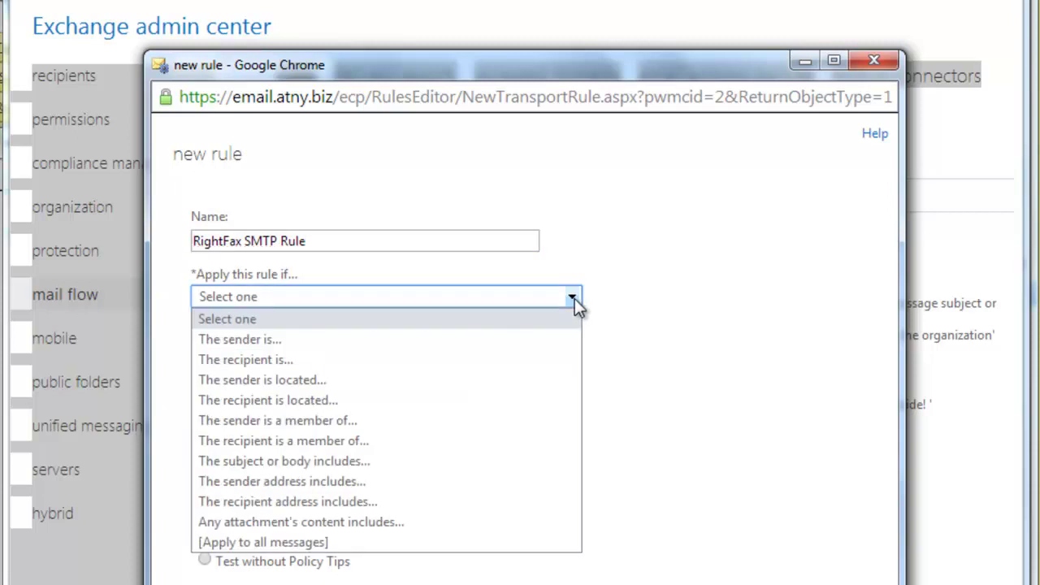
# Set the rule condition to 'The recipient is...' and select the POP3 Fax mailbox.
pyautogui.click(274, 361)
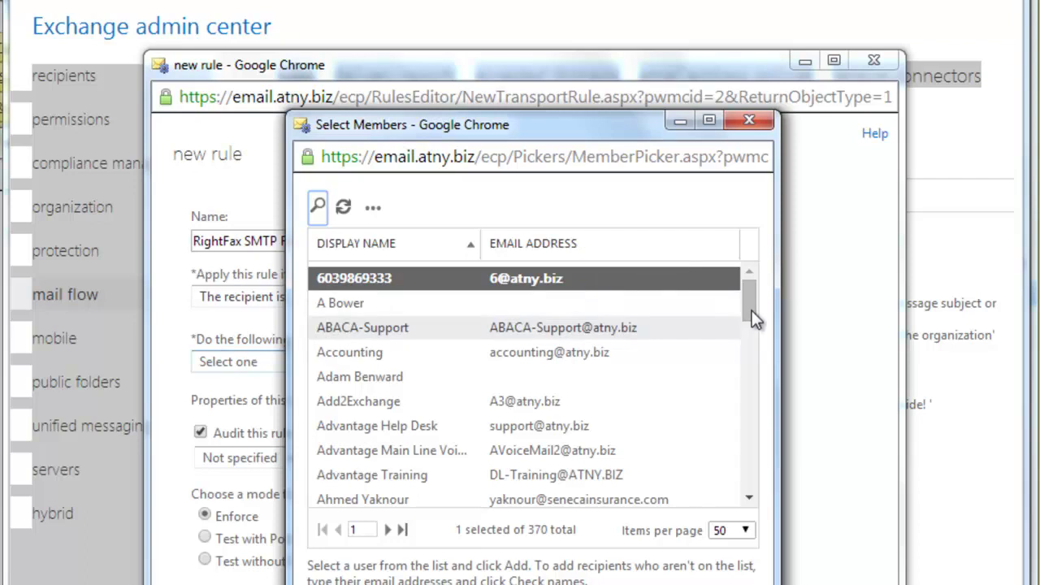
pyautogui.moveTo(749, 308); pyautogui.dragTo(749, 472)
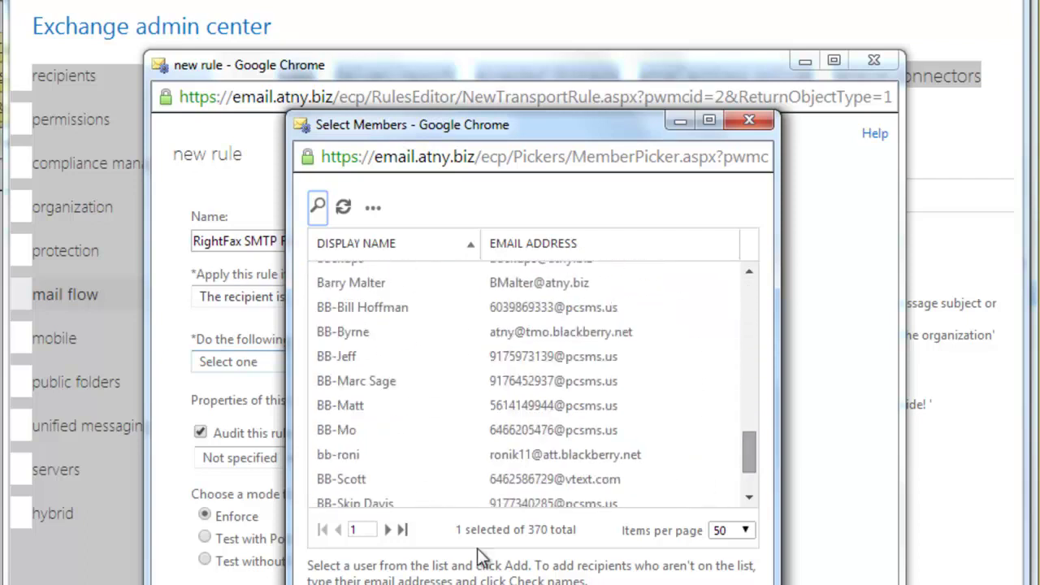
pyautogui.click(387, 532)
pyautogui.click(387, 531)
pyautogui.click(387, 532)
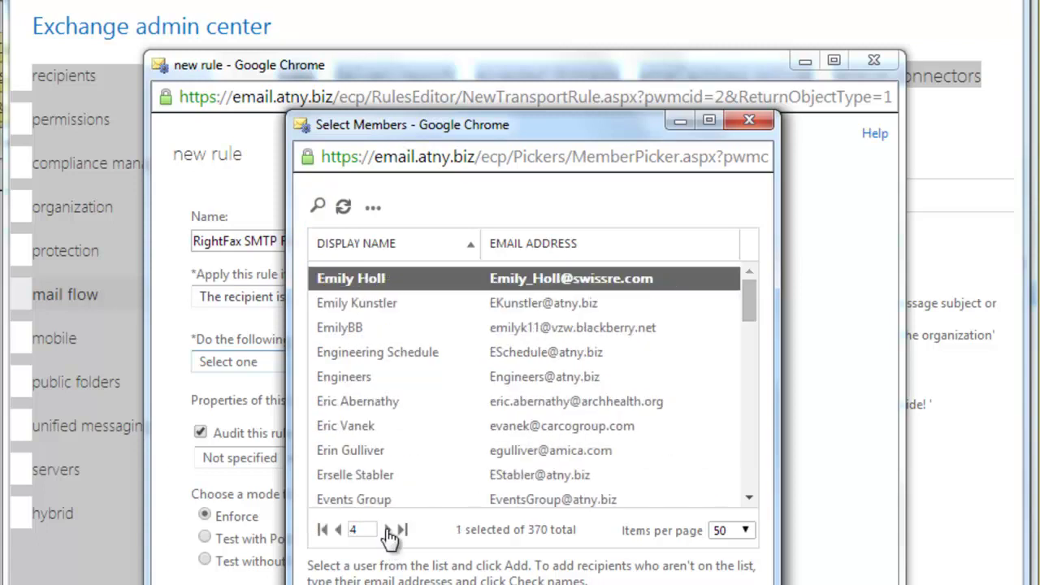
pyautogui.click(387, 531)
pyautogui.click(388, 531)
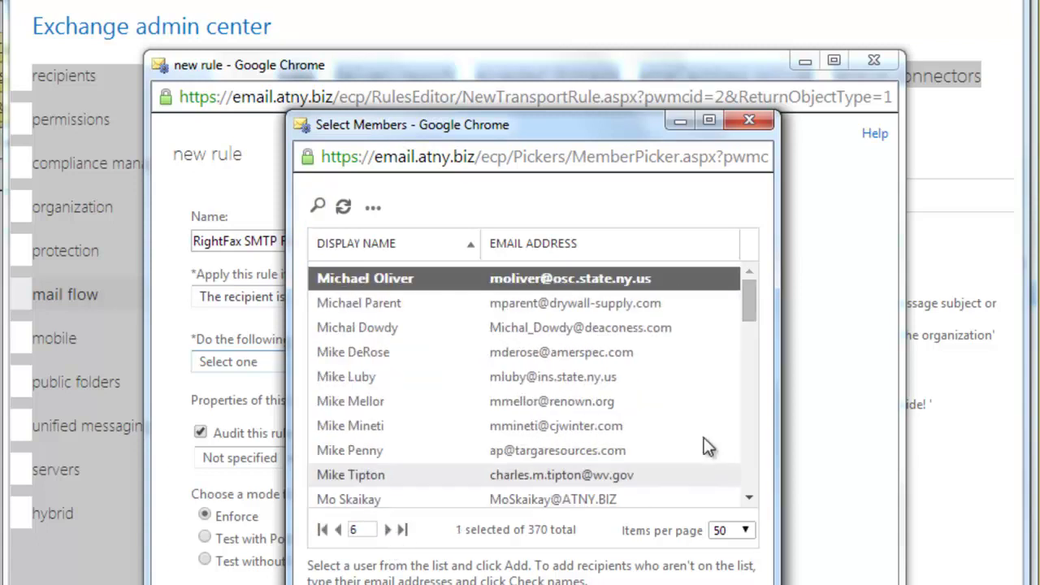
pyautogui.click(746, 451)
pyautogui.click(746, 451)
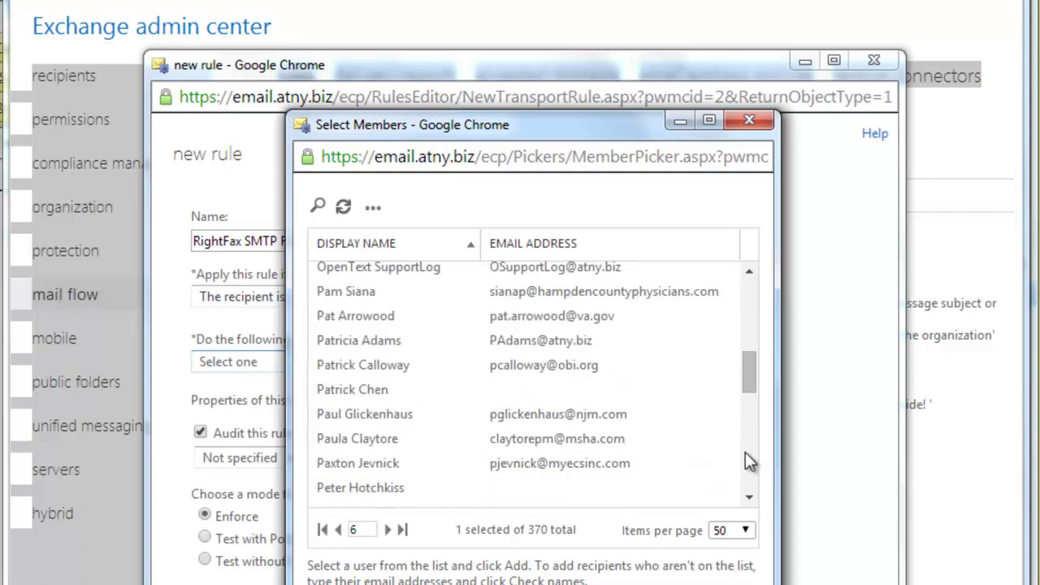
pyautogui.click(748, 499)
pyautogui.click(748, 499)
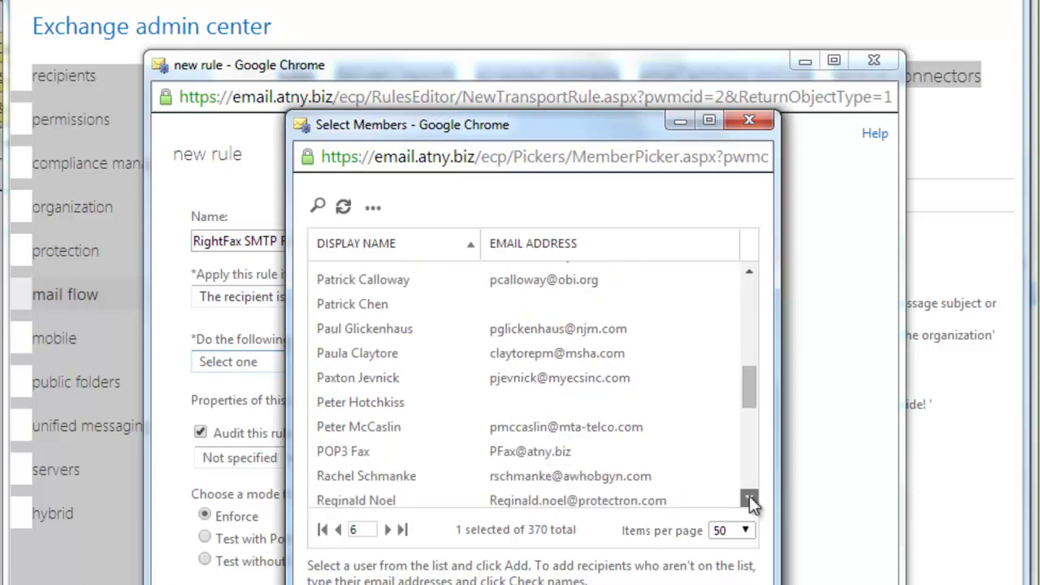
pyautogui.click(339, 456)
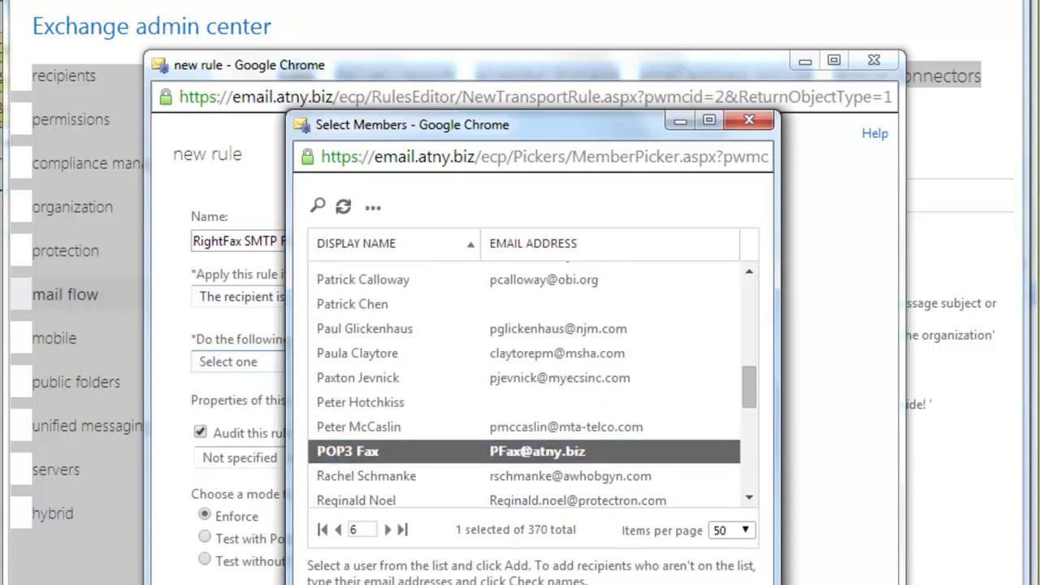
pyautogui.press('Return')
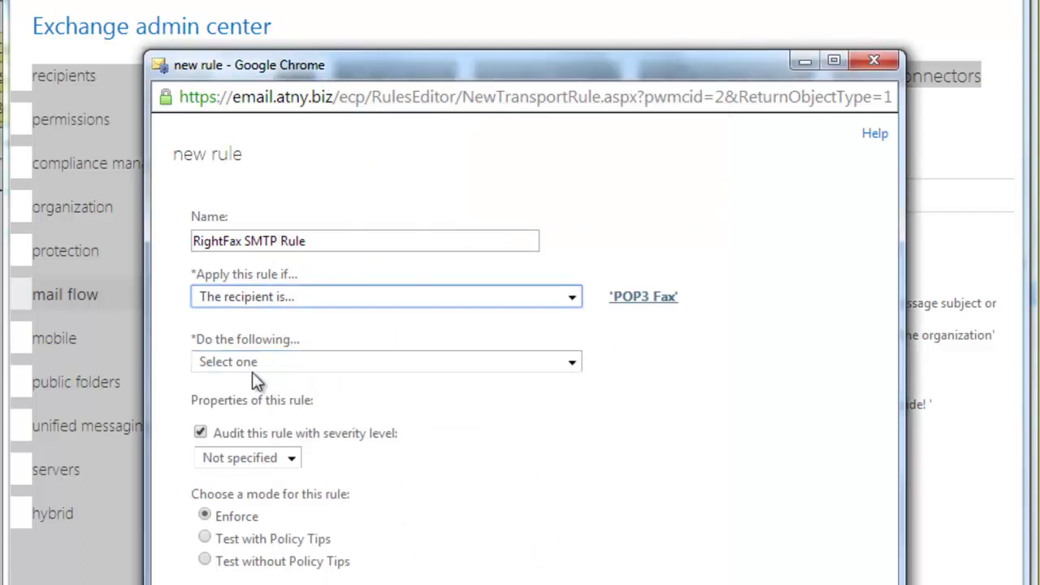
# Choose the 'Redirect the message to...' action and page through members to the M names.
pyautogui.click(574, 364)
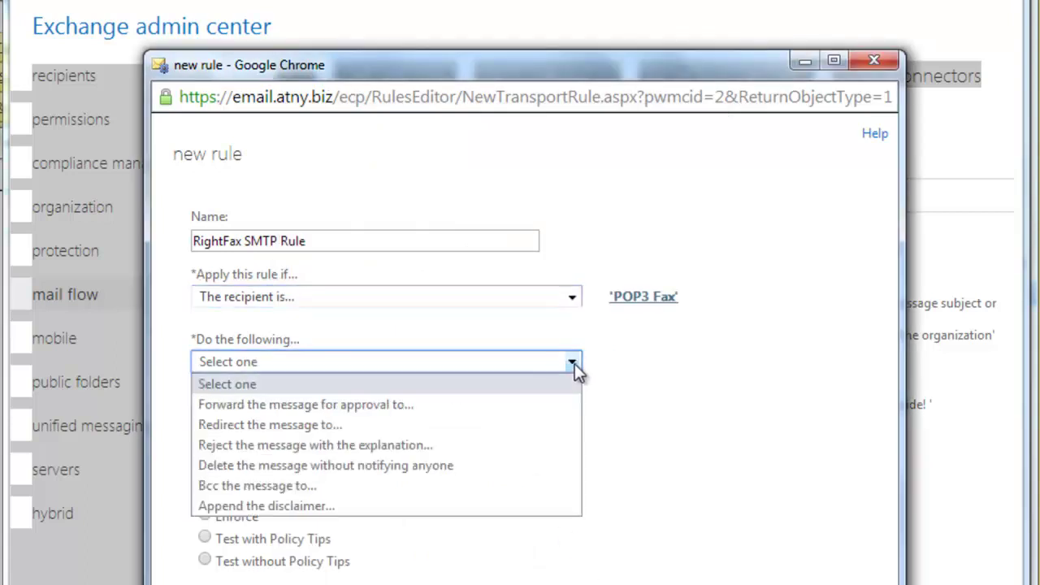
pyautogui.click(330, 425)
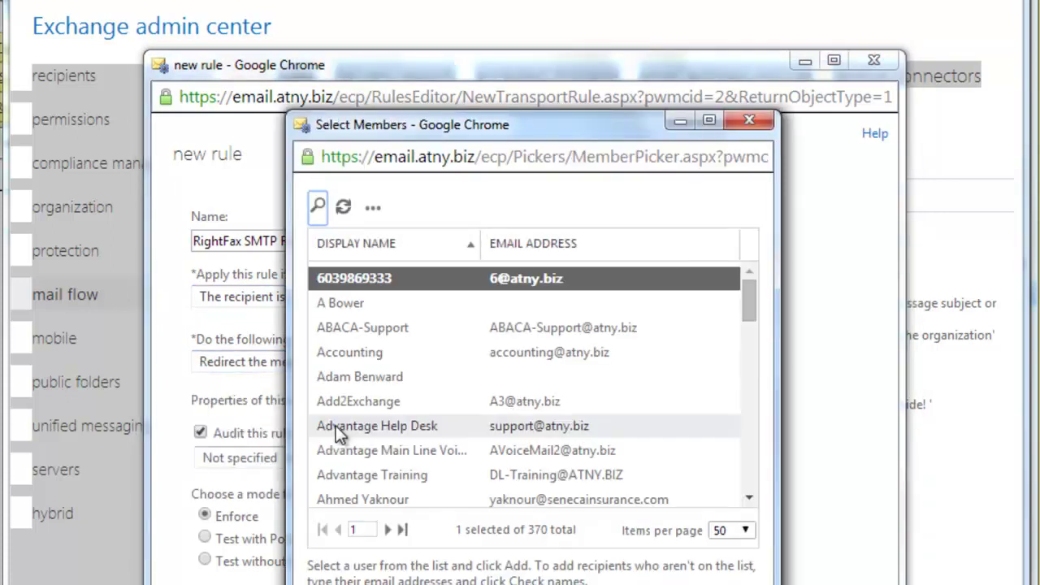
pyautogui.click(389, 531)
pyautogui.click(389, 530)
pyautogui.click(388, 530)
pyautogui.click(388, 530)
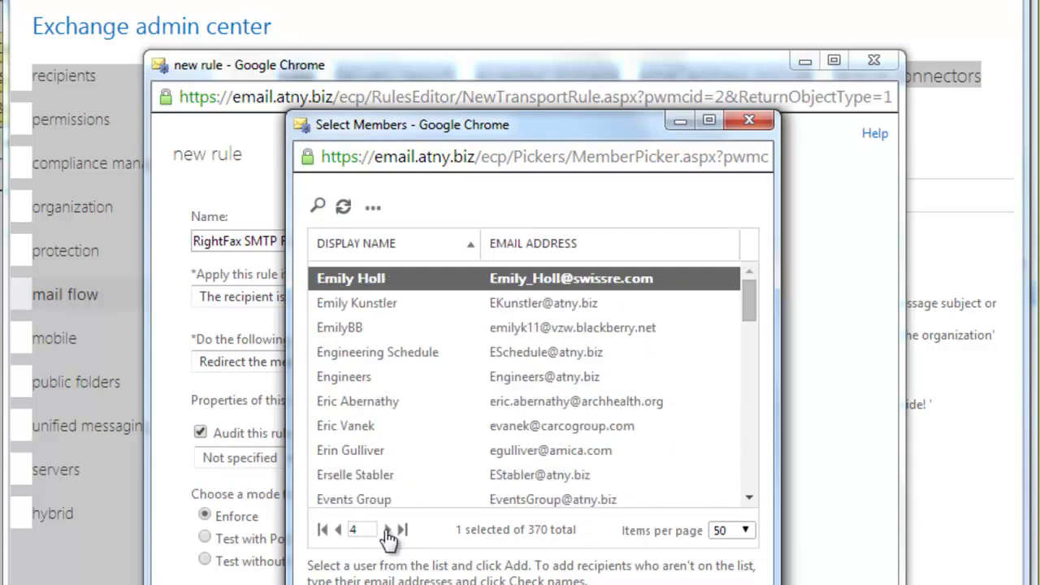
pyautogui.click(388, 531)
pyautogui.click(388, 530)
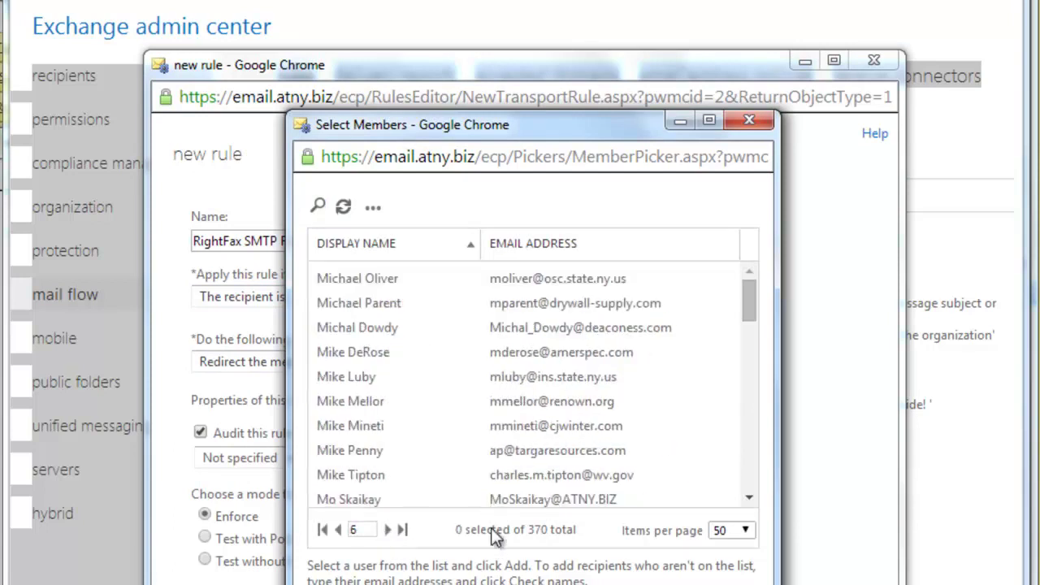
# Select POP3 Fax as the redirect target and confirm it.
pyautogui.scroll(-3, 747, 476)
pyautogui.click(749, 477)
pyautogui.click(749, 332)
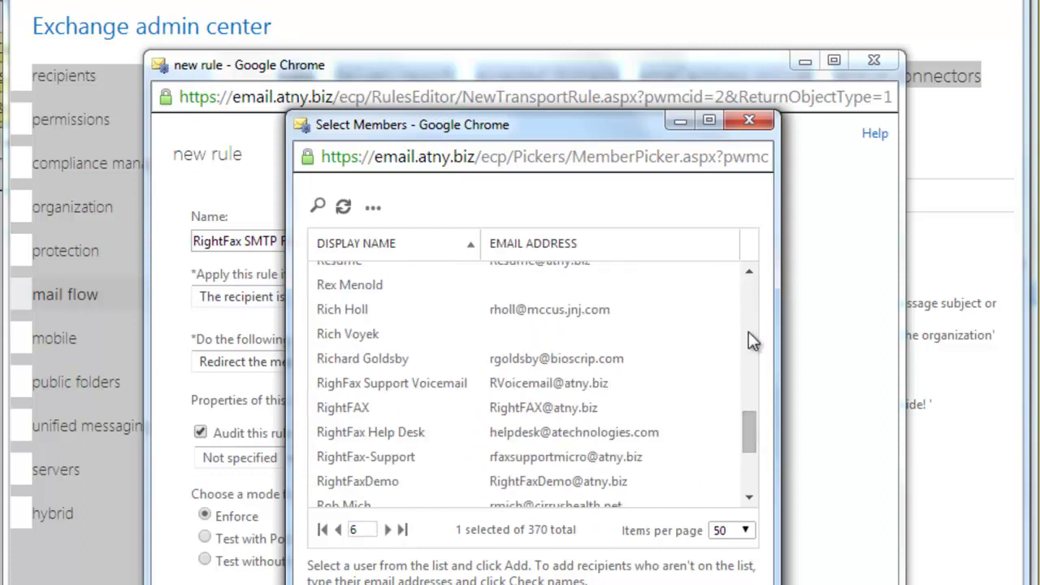
pyautogui.click(752, 325)
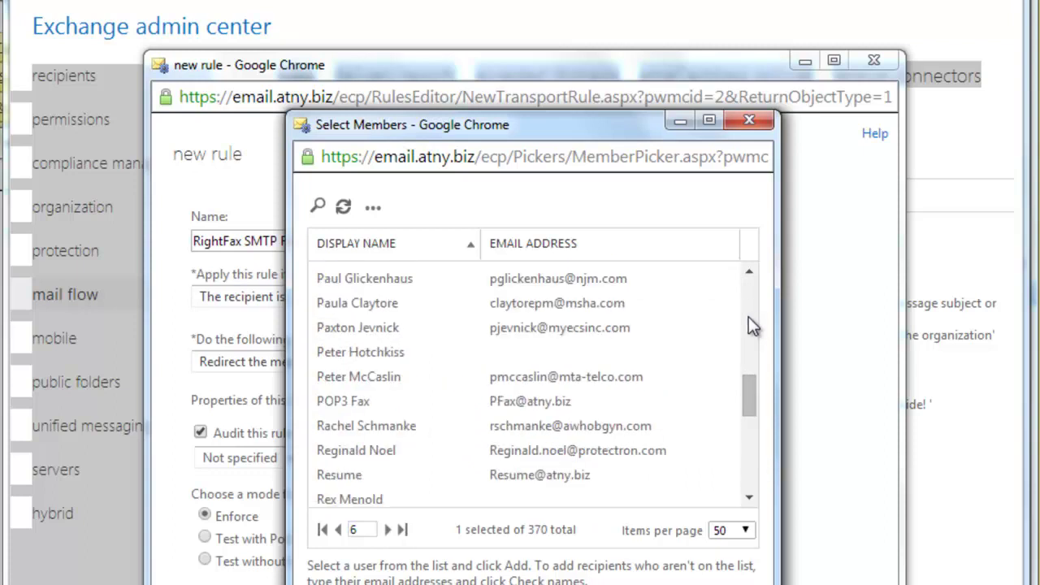
pyautogui.click(342, 402)
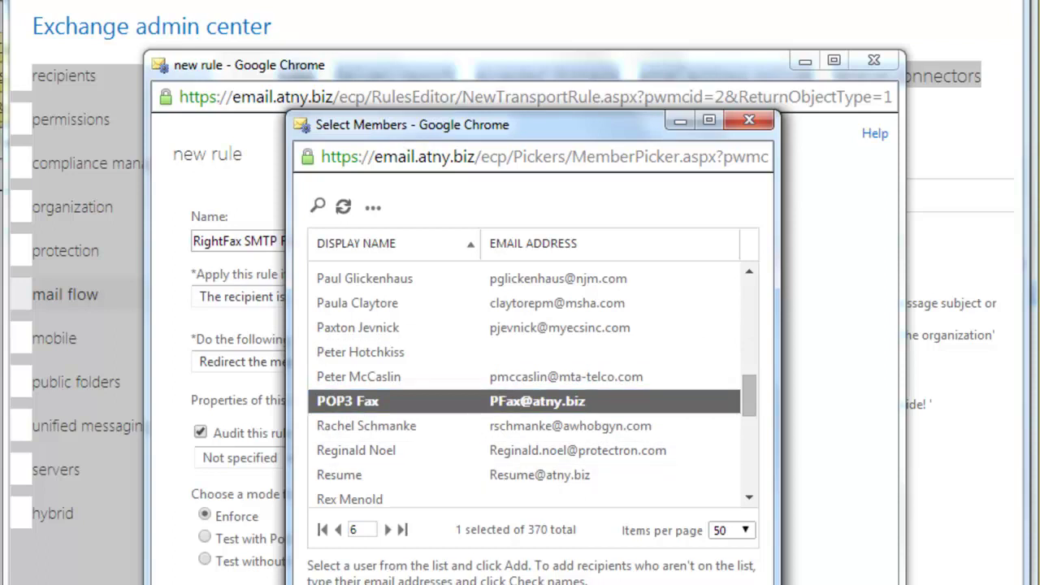
pyautogui.press('Return')
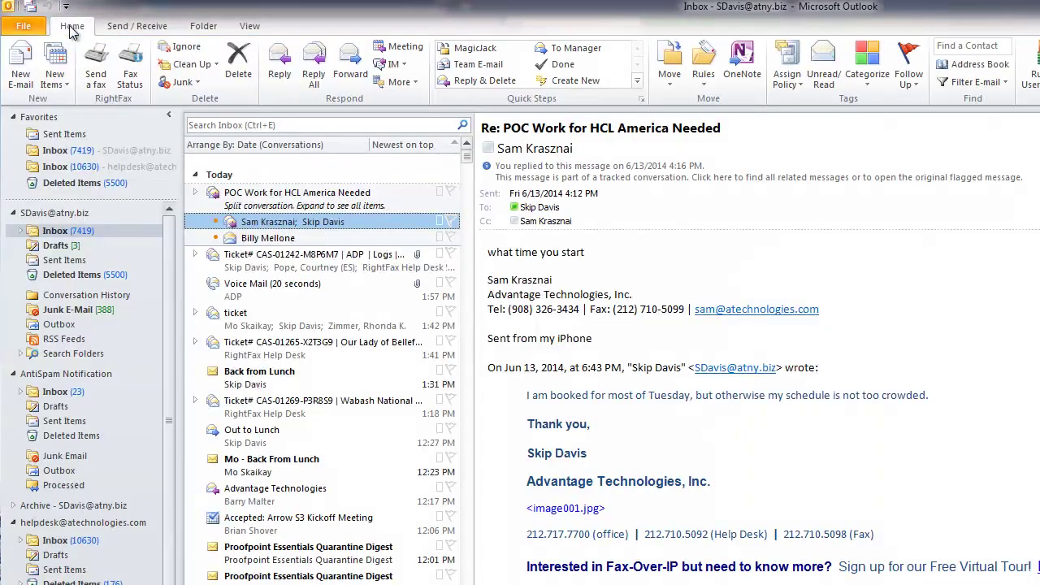
# Start a new fax message with Send a fax and locate the fax addressing fields.
pyautogui.click(99, 74)
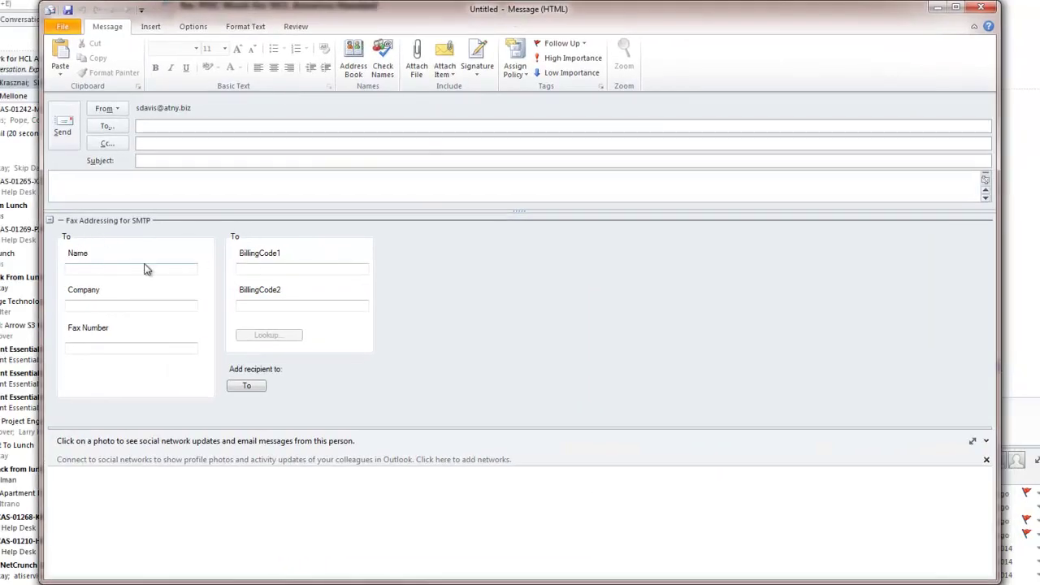
pyautogui.click(130, 269)
pyautogui.click(106, 308)
pyautogui.click(101, 350)
# Enter recipient name Test, company Advantage and fax number 5551212.
pyautogui.click(109, 270)
pyautogui.write('Test')
pyautogui.click(115, 305)
pyautogui.write('Advant')
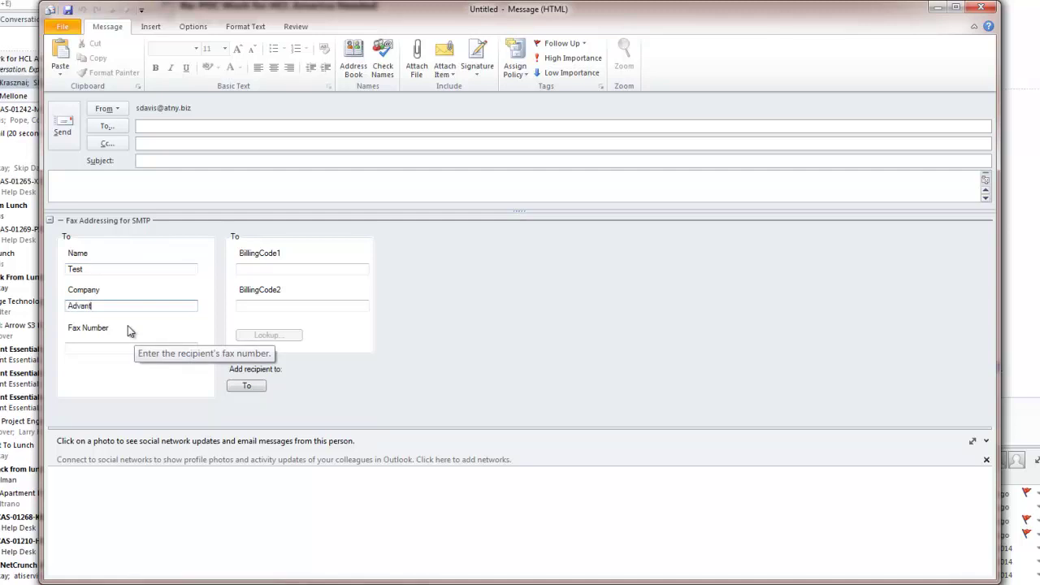
pyautogui.write('age')
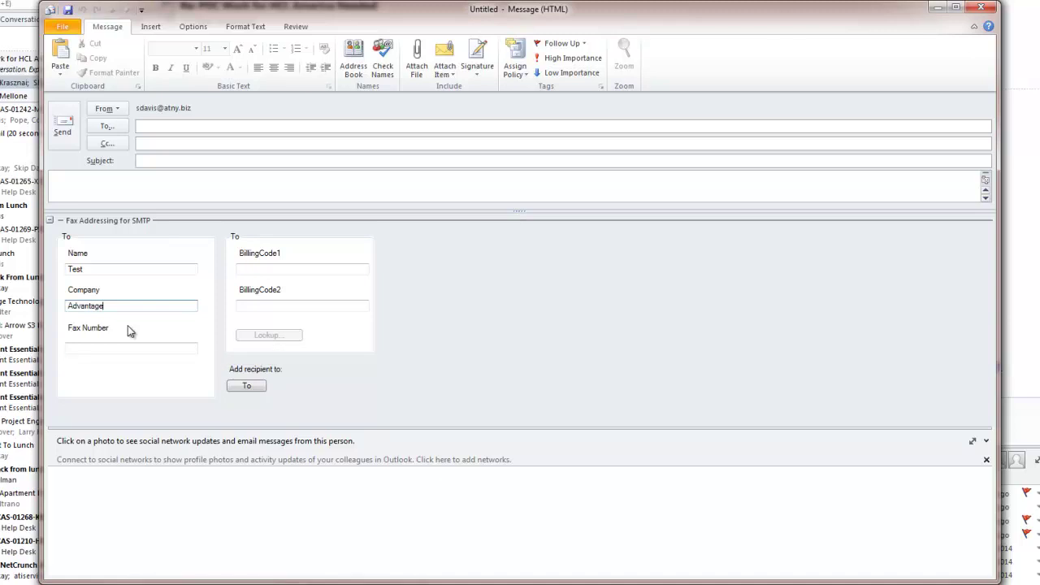
pyautogui.click(108, 346)
pyautogui.write('555121')
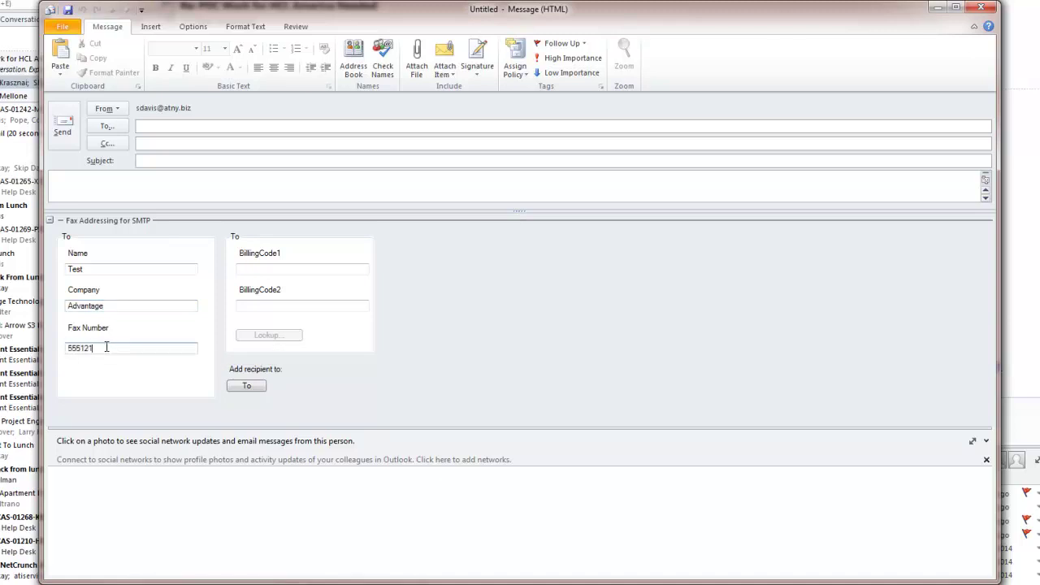
pyautogui.write('2')
pyautogui.click(246, 386)
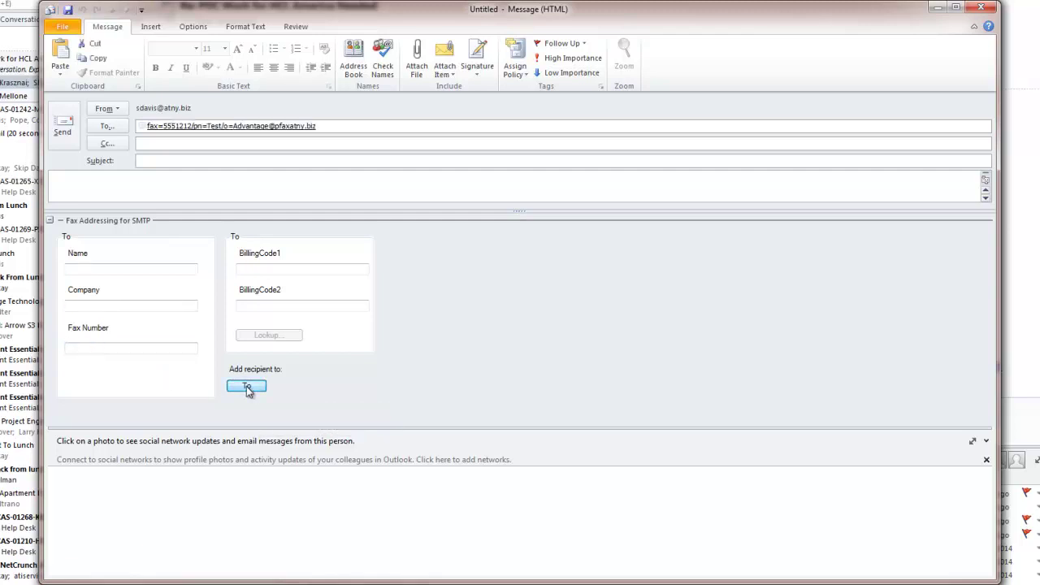